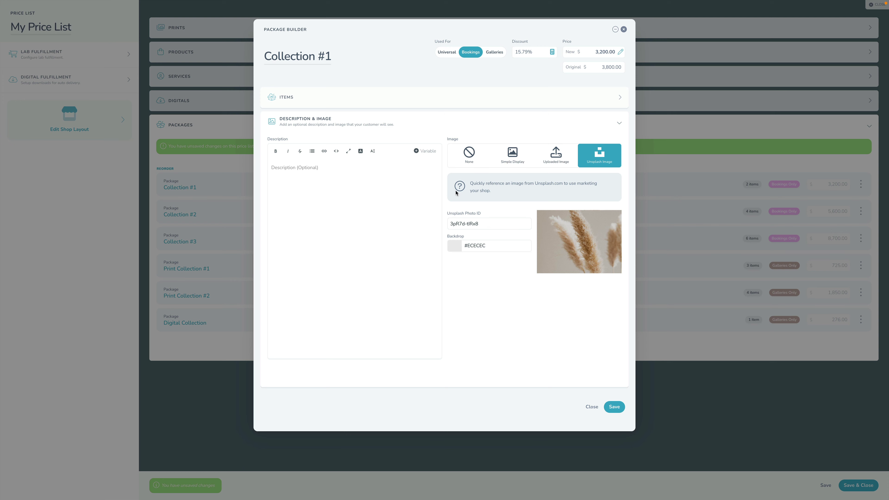
# - Save the Collection #1 package without a description and open the price list's Products section
pyautogui.click(273, 228)
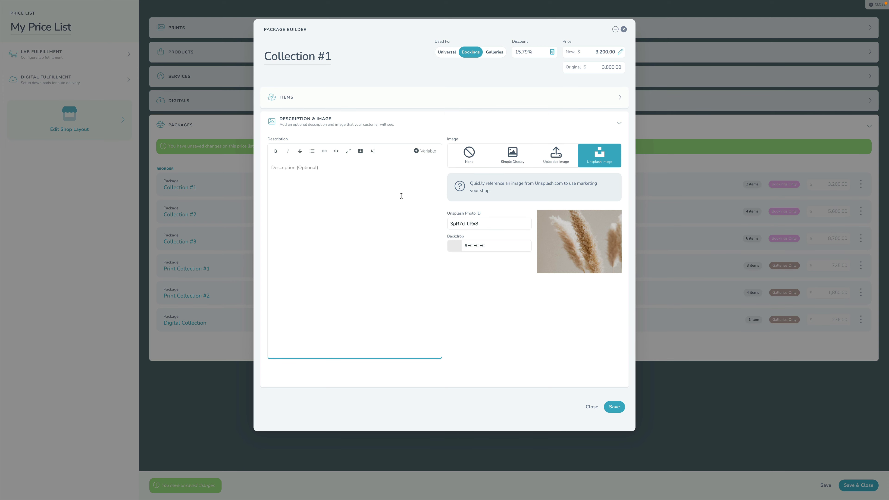
pyautogui.click(615, 406)
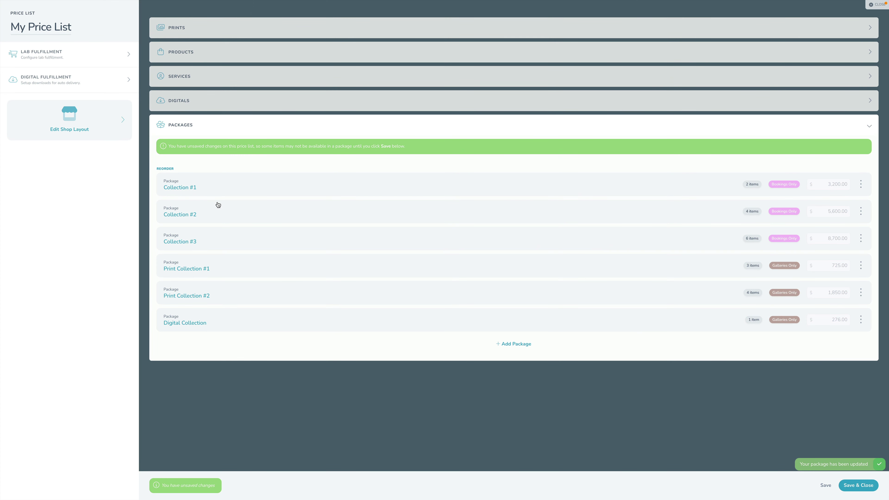
pyautogui.click(204, 51)
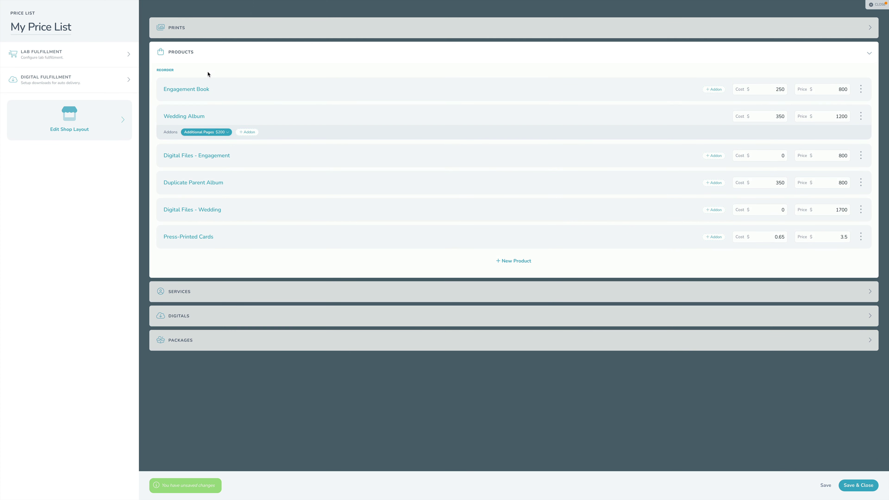
# - Open the shop layout for the price list and enable the shop
pyautogui.click(85, 175)
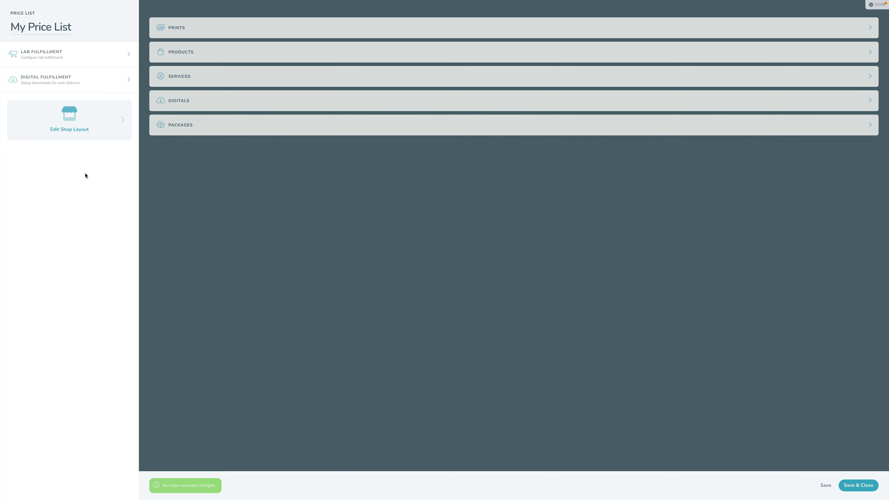
pyautogui.click(86, 136)
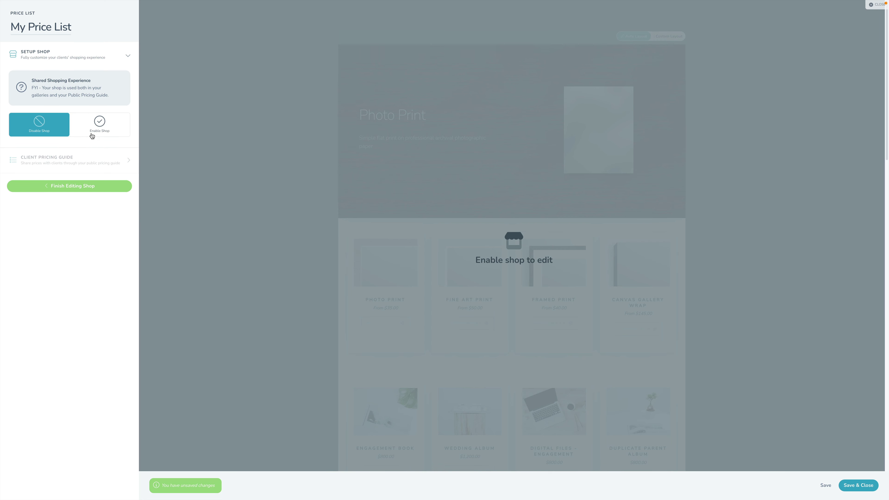
pyautogui.click(92, 136)
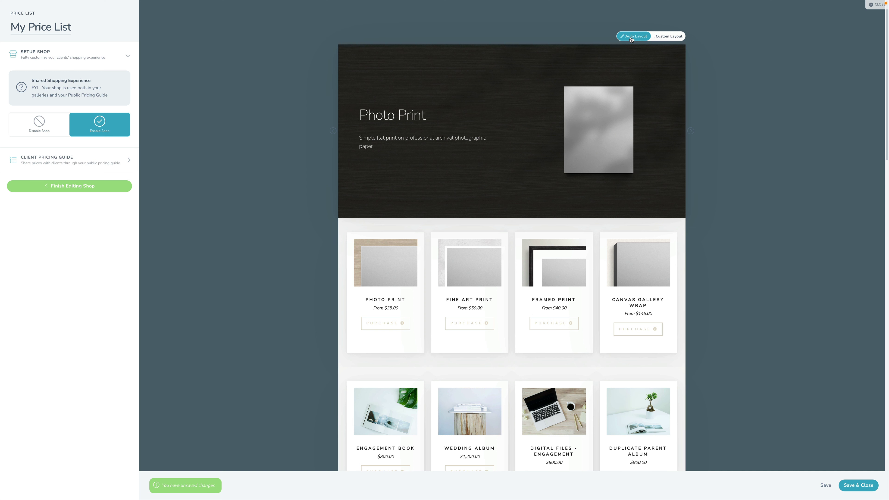
# - Look through the shop's auto layout from the prints to the collections, leaving and reopening the layout editor along the way
pyautogui.scroll(-12, 516, 185)
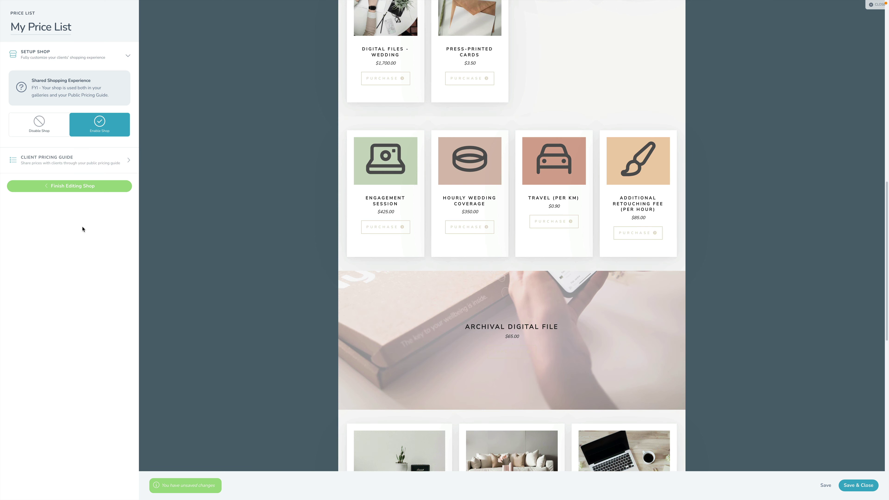
pyautogui.click(77, 188)
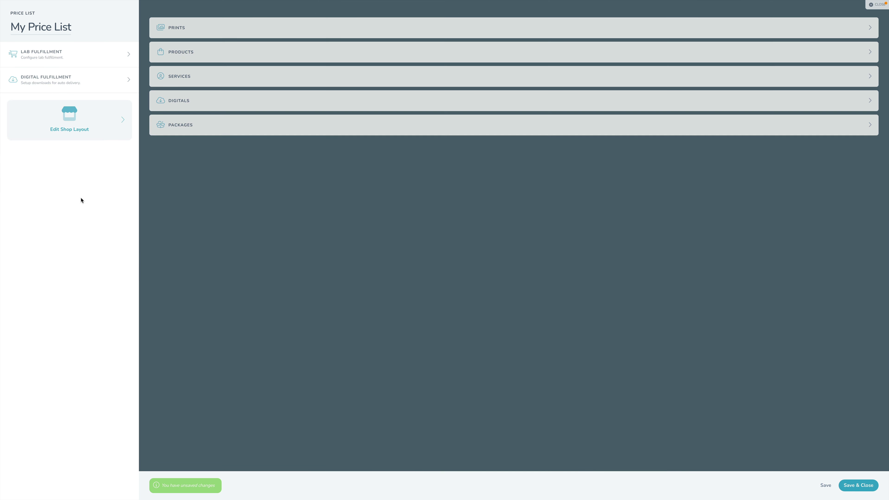
pyautogui.click(84, 119)
pyautogui.scroll(-12, 505, 284)
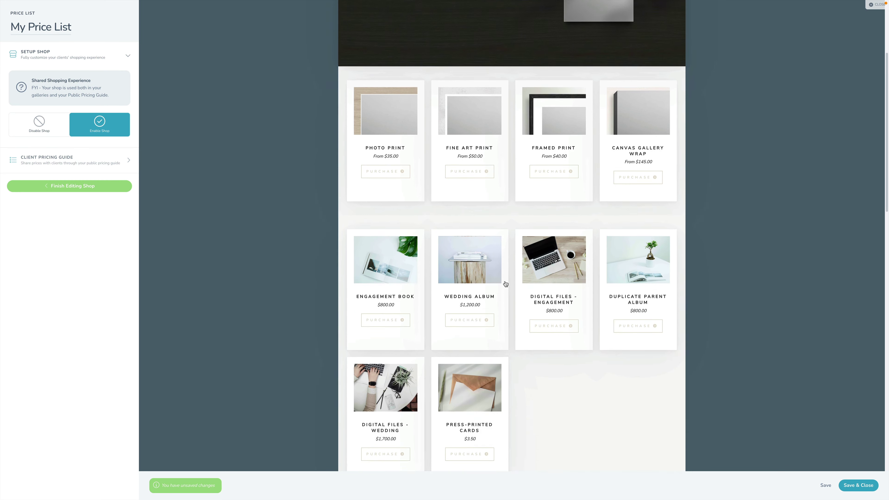
pyautogui.scroll(-1, 506, 283)
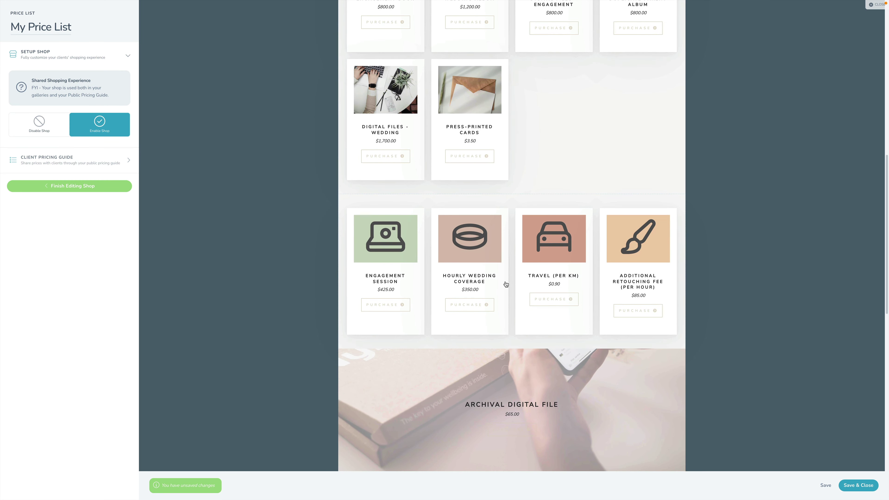
pyautogui.scroll(-13, 506, 284)
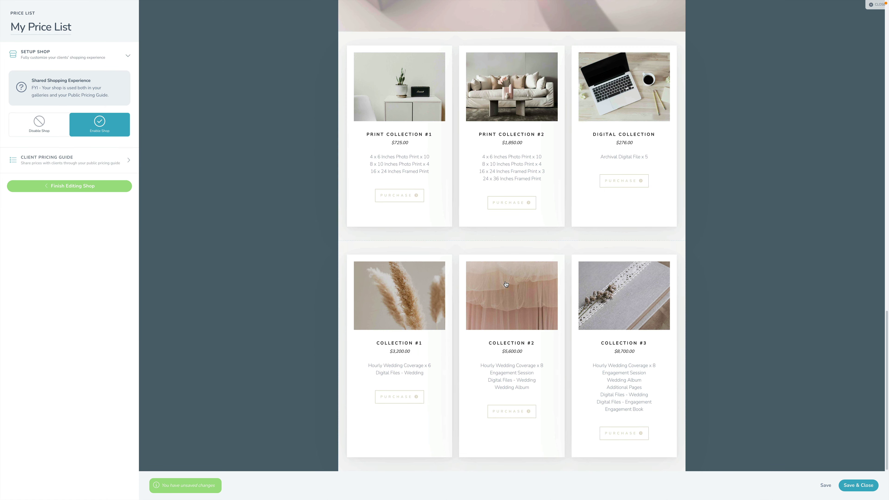
pyautogui.scroll(20, 595, 309)
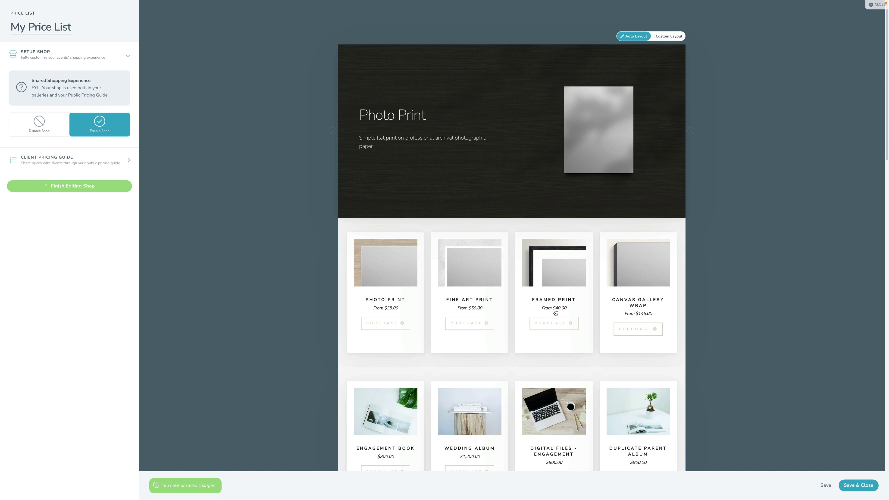
# - Examine how the auto layout groups prints, products, services, digitals and packages, and which controls each section offers
pyautogui.scroll(-6, 406, 344)
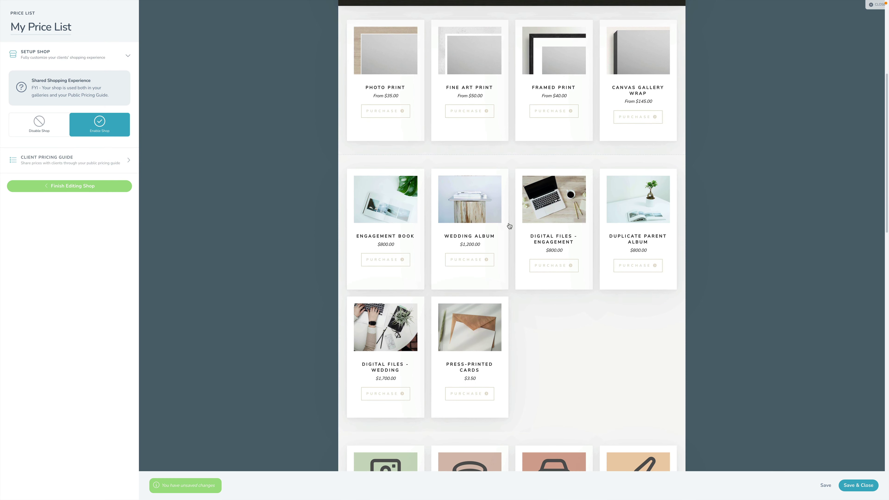
pyautogui.scroll(-6, 635, 267)
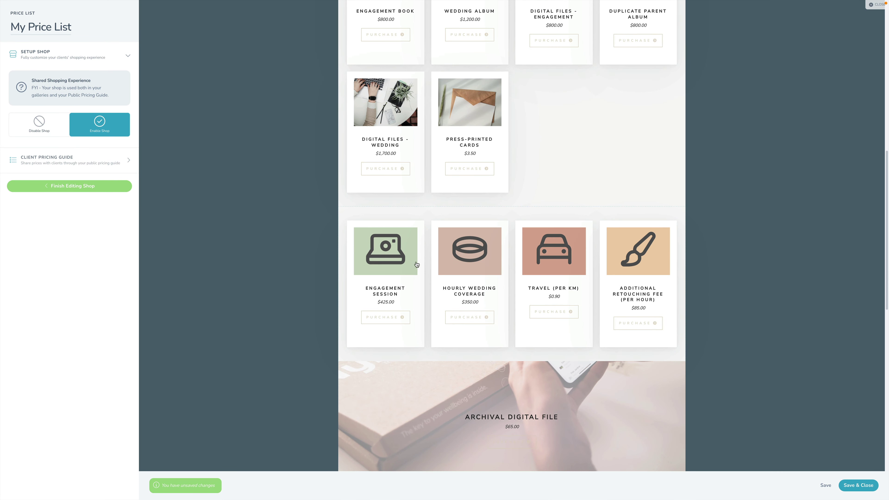
pyautogui.scroll(-3, 401, 262)
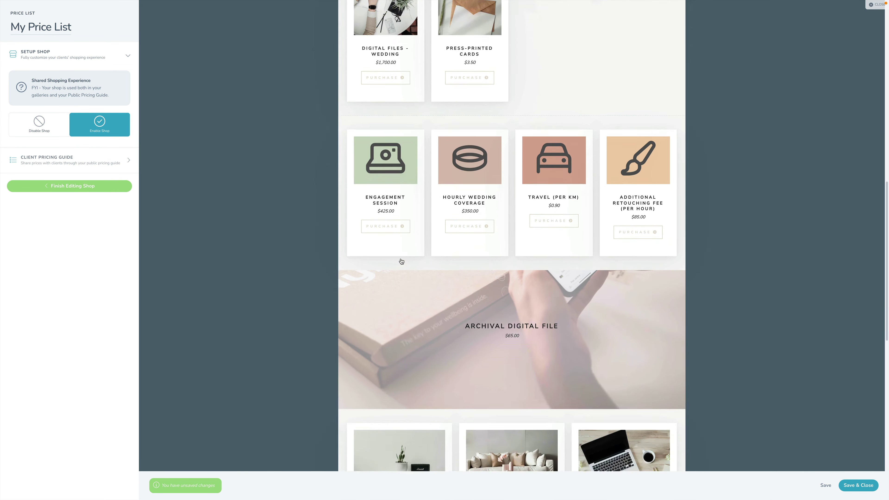
pyautogui.scroll(-7, 401, 261)
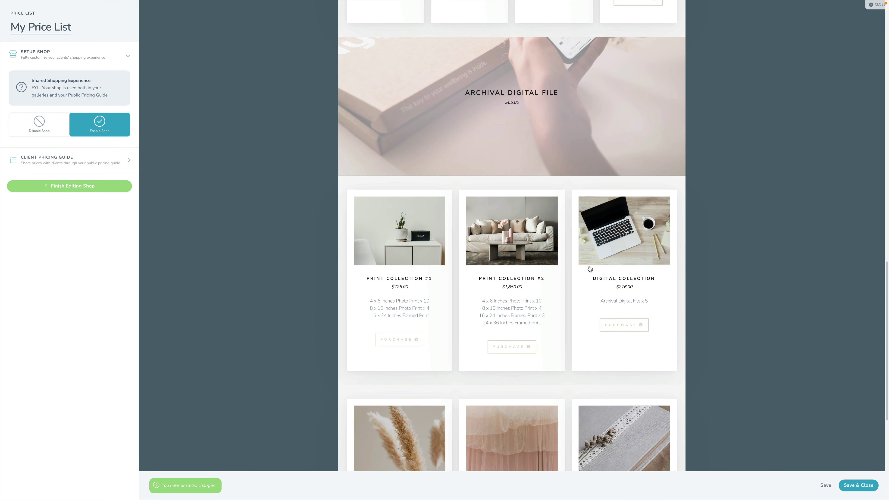
pyautogui.scroll(15, 573, 329)
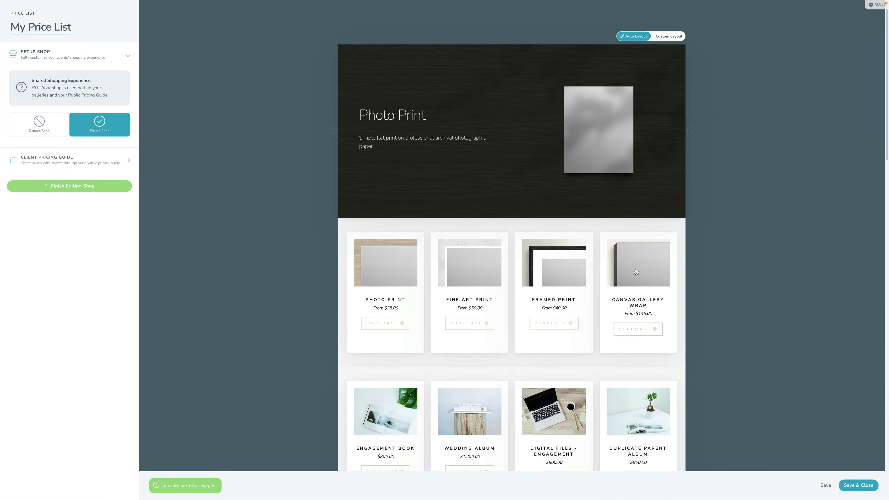
pyautogui.scroll(-14, 603, 296)
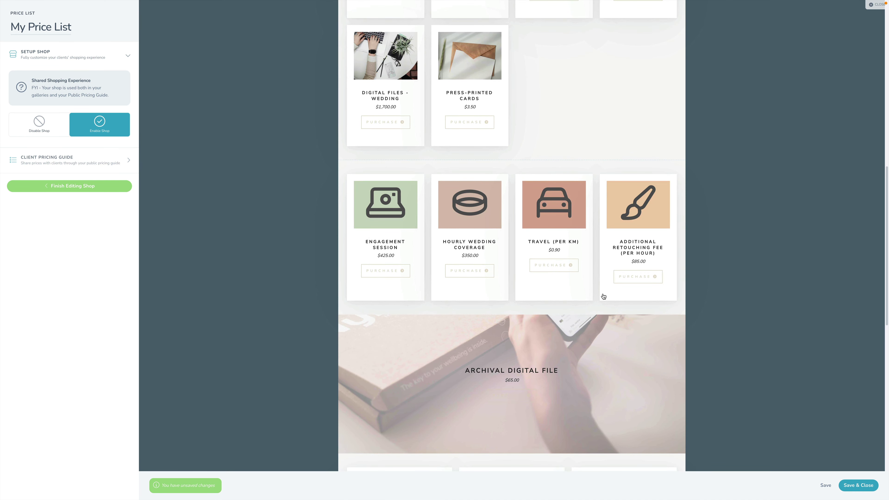
pyautogui.scroll(15, 604, 297)
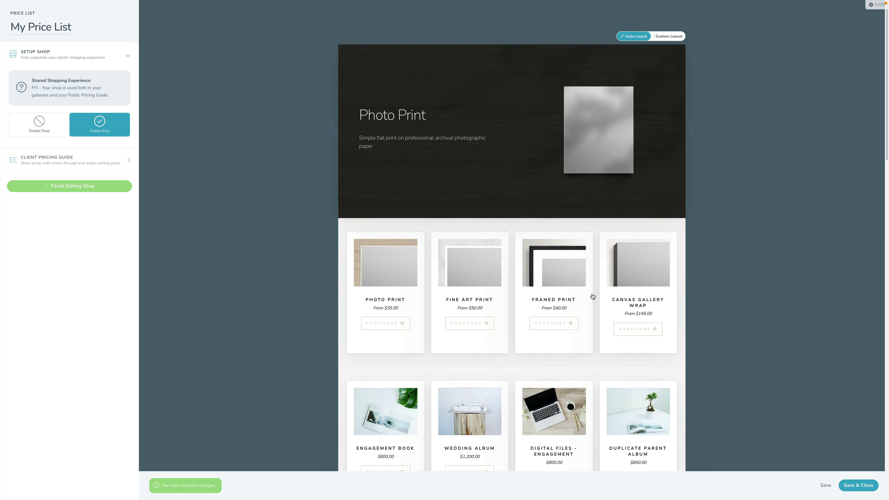
pyautogui.scroll(-3, 592, 296)
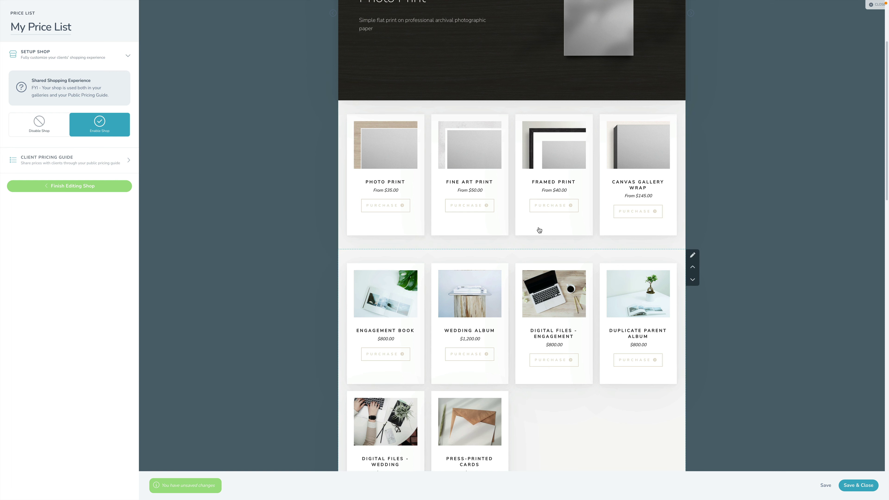
pyautogui.scroll(-5, 611, 317)
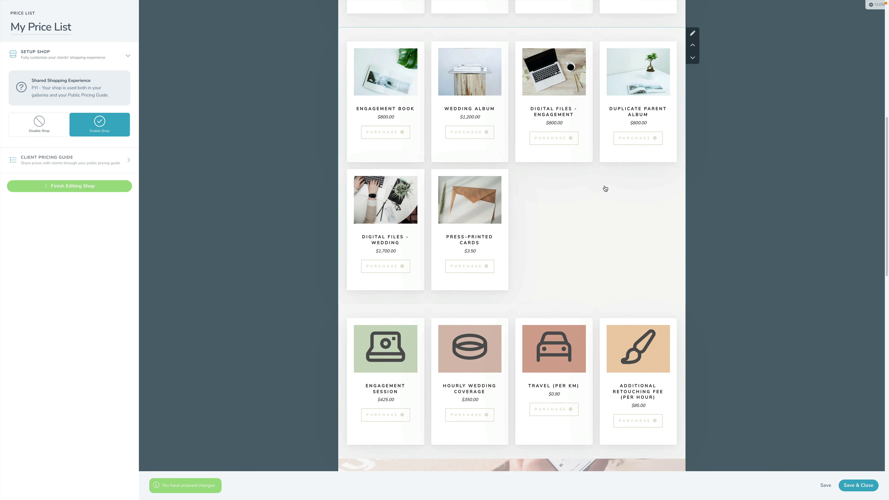
pyautogui.scroll(1, 486, 195)
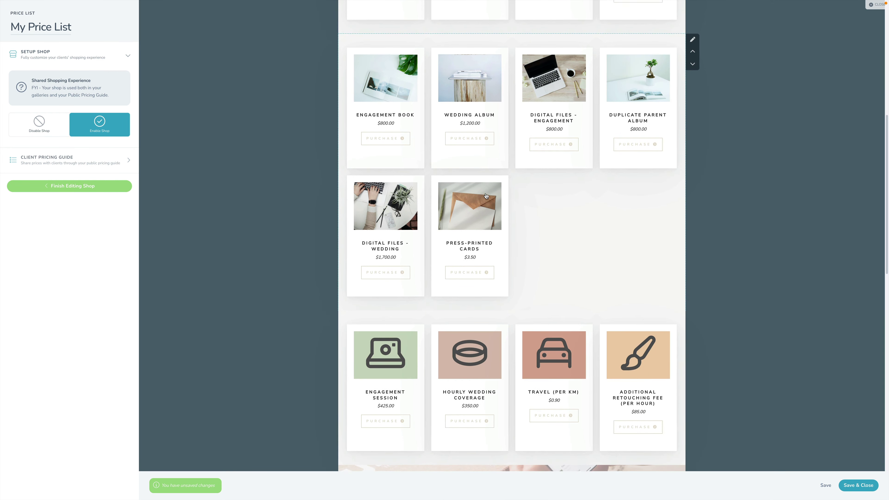
pyautogui.scroll(8, 486, 195)
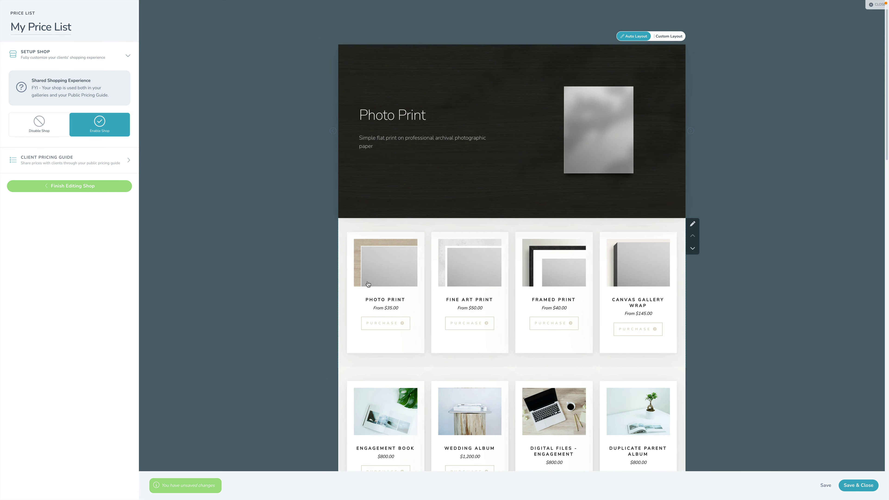
pyautogui.scroll(-10, 552, 284)
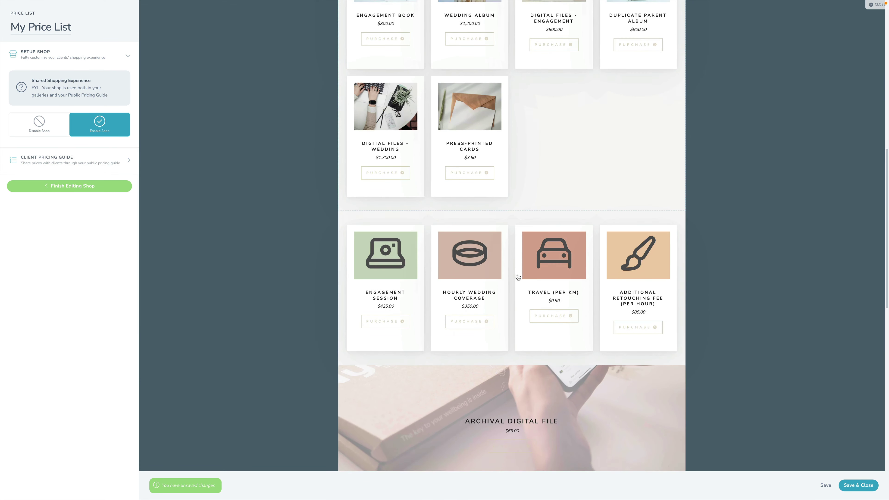
pyautogui.scroll(-5, 518, 278)
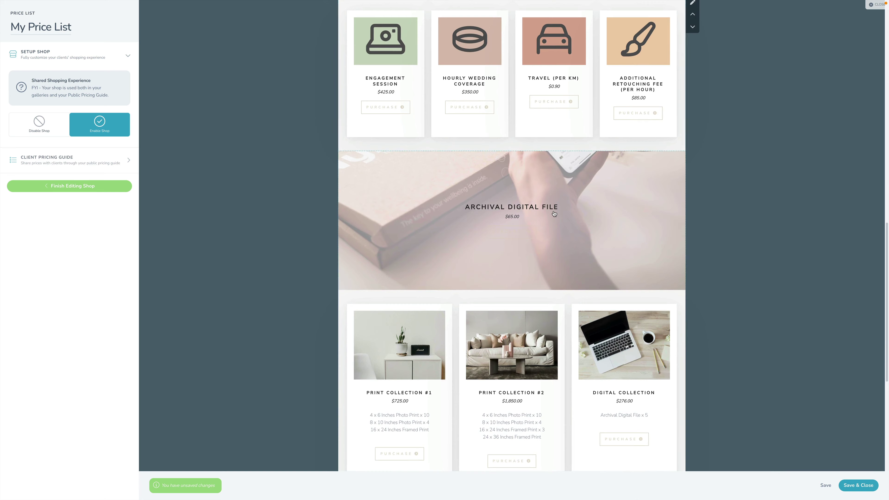
pyautogui.scroll(-5, 554, 214)
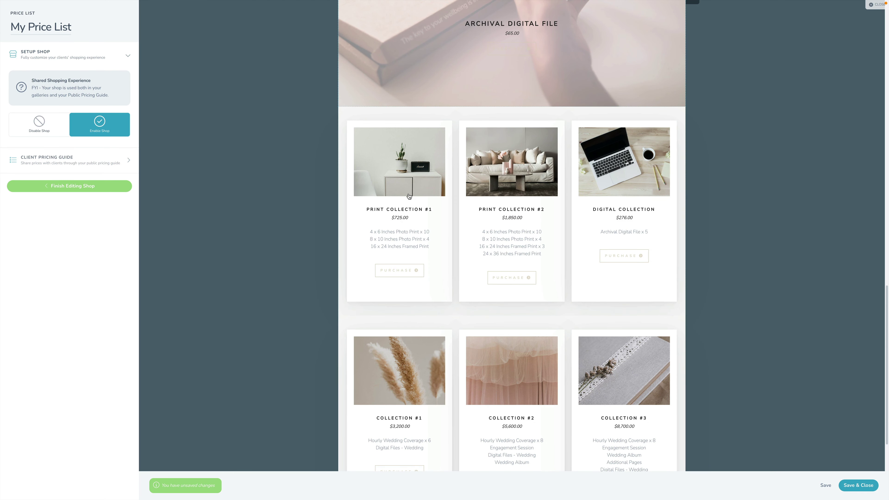
pyautogui.scroll(-2, 409, 196)
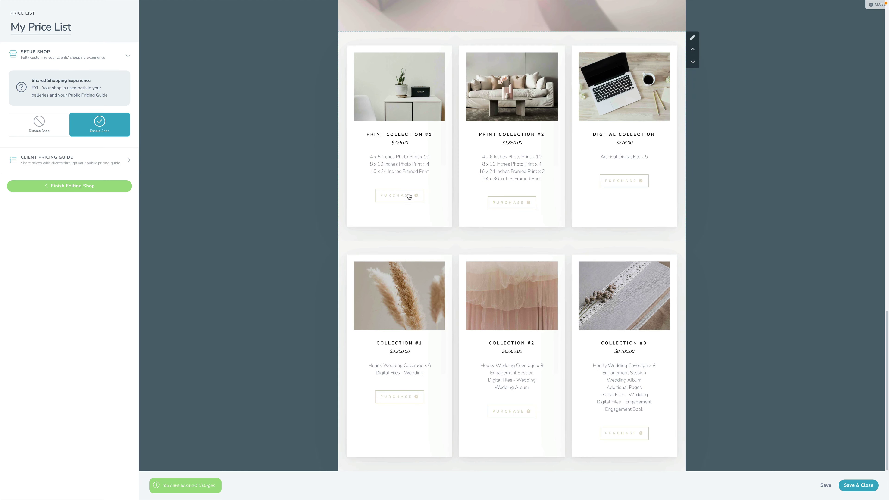
# - Finish editing the shop and check the Collection #1 package's usage, items and pricing, closing it without changes
pyautogui.click(90, 188)
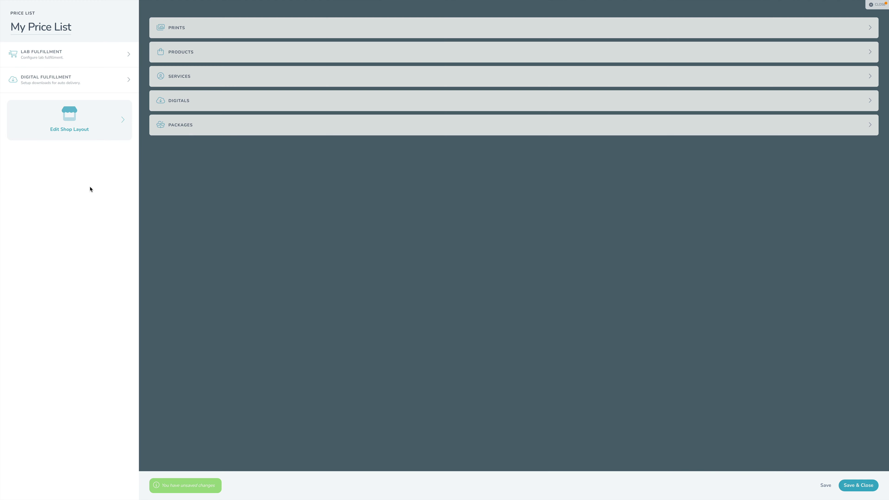
pyautogui.click(188, 126)
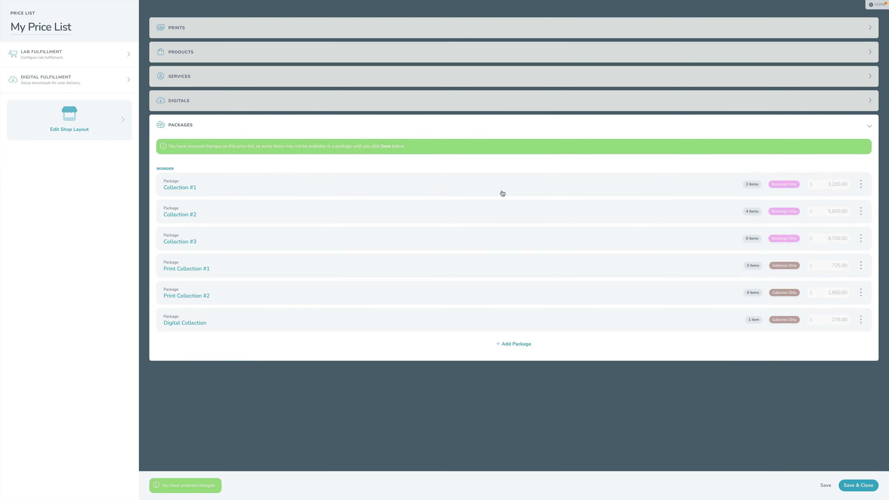
pyautogui.click(186, 189)
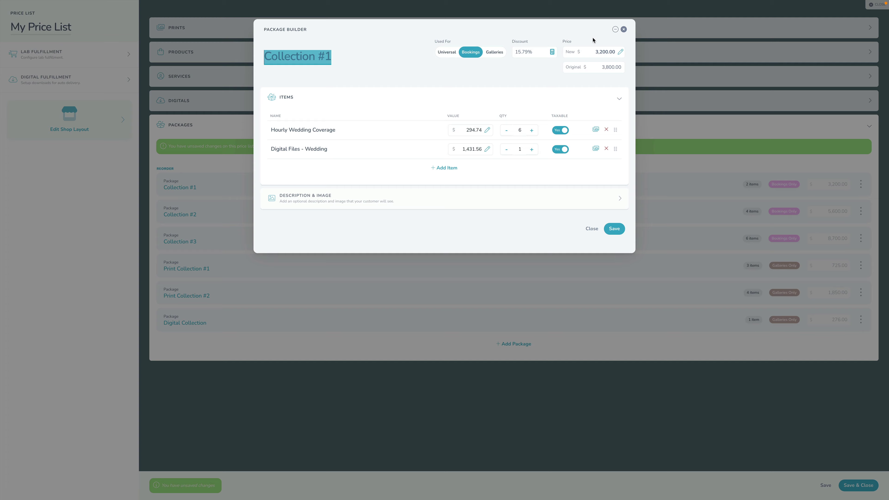
pyautogui.click(623, 29)
# - Save the price list and return to the shop layout to examine the gallery and booking collections
pyautogui.click(69, 119)
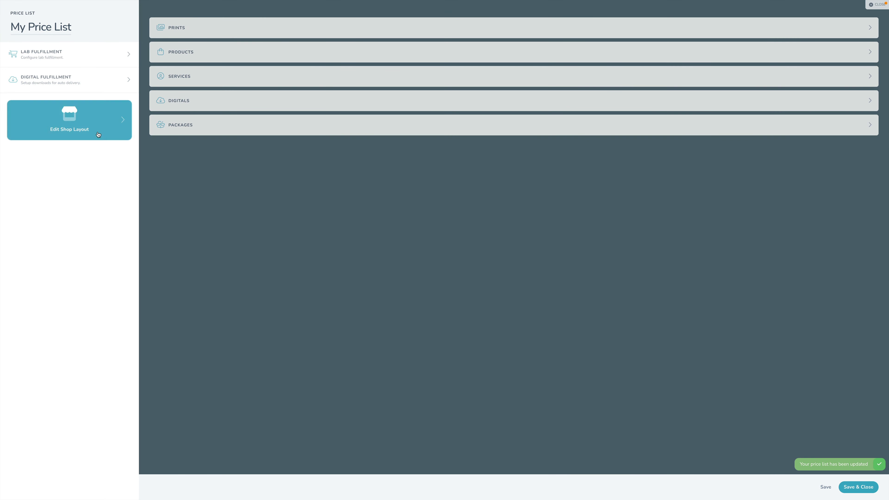
pyautogui.scroll(-10, 338, 246)
pyautogui.scroll(-4, 339, 246)
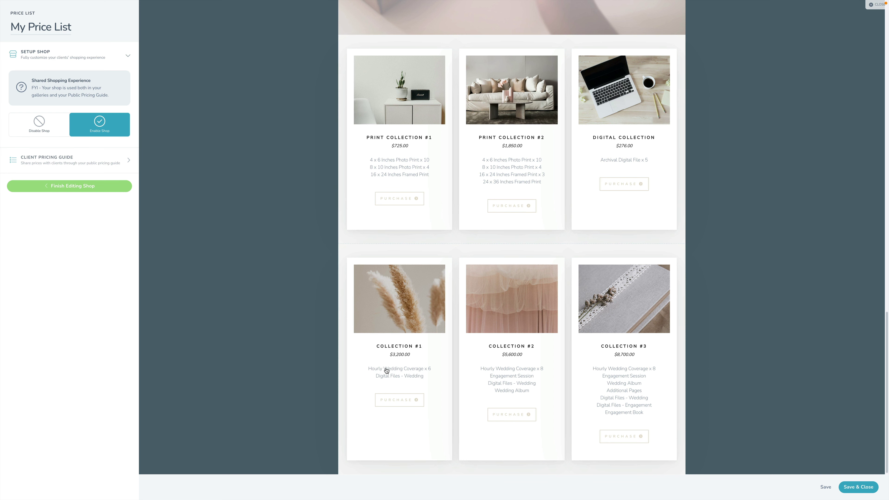
pyautogui.click(577, 387)
pyautogui.scroll(-5, 575, 377)
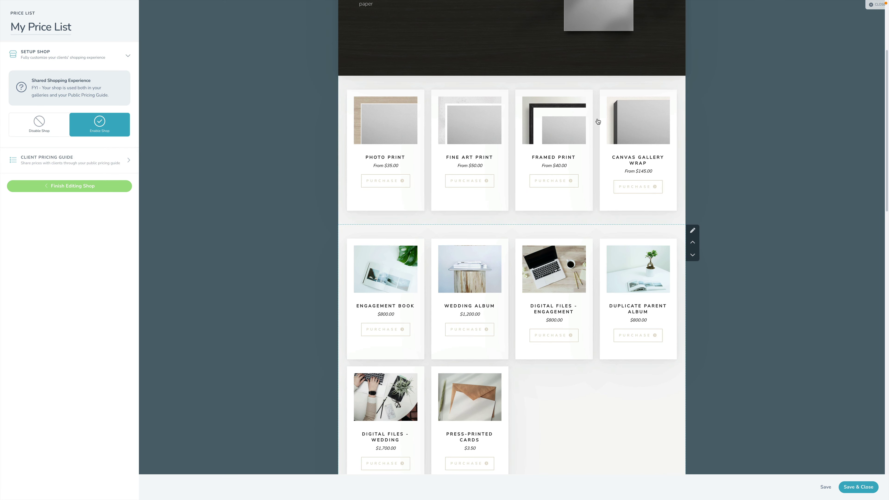
# - Try moving the prints section below the products section in the shop layout and restore its original place
pyautogui.scroll(3, 599, 173)
pyautogui.click(693, 199)
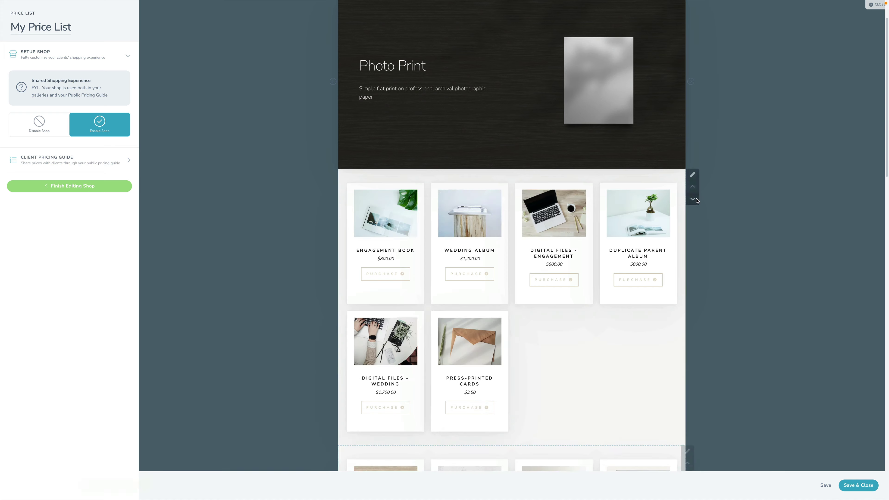
pyautogui.click(692, 221)
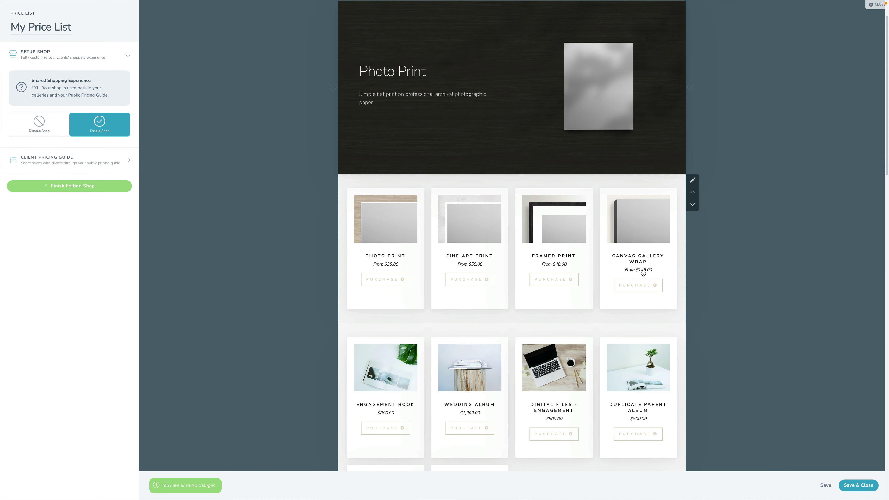
# - Try moving the prints section below both the products and services sections, and return it to the head of the shop layout
pyautogui.scroll(2, 643, 272)
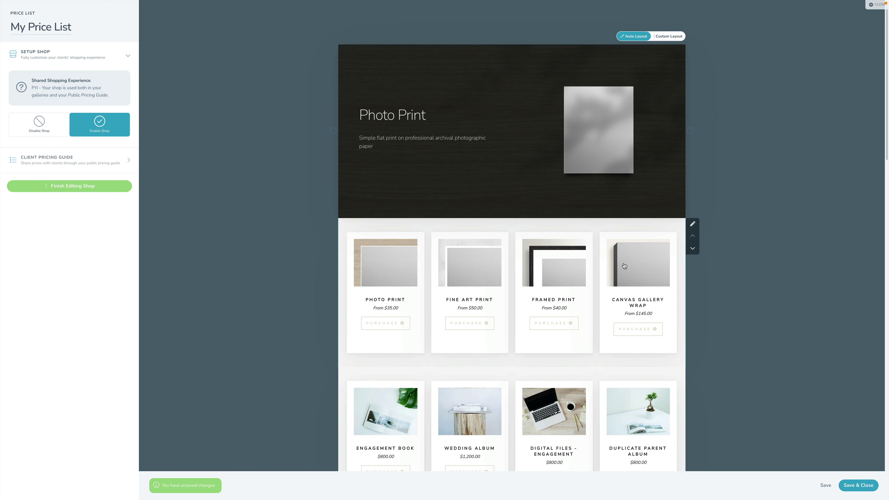
pyautogui.scroll(-3, 614, 268)
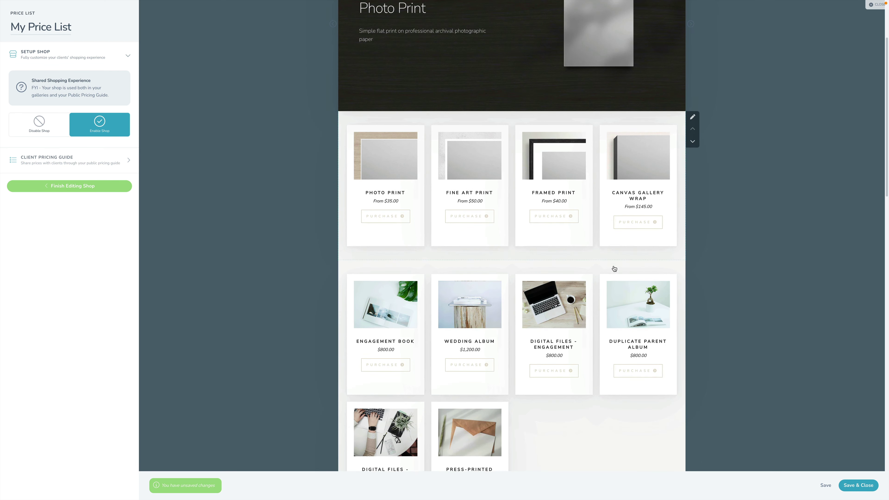
pyautogui.click(692, 143)
pyautogui.scroll(-5, 679, 276)
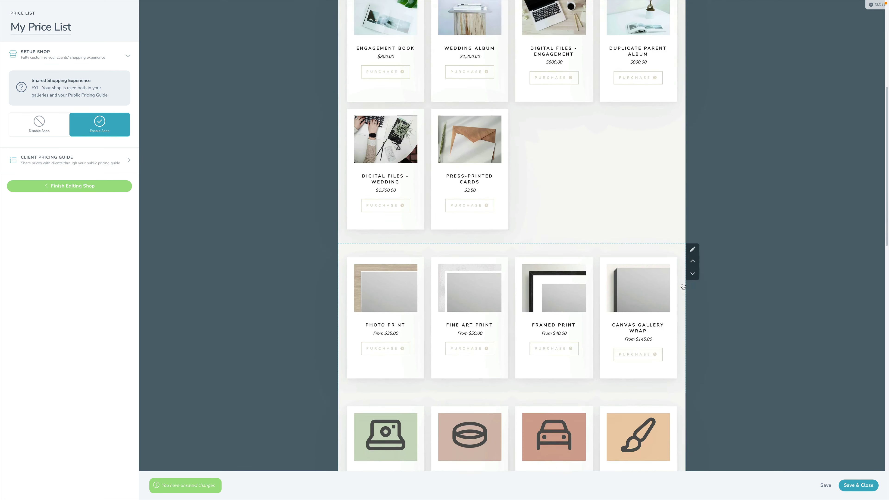
pyautogui.click(693, 238)
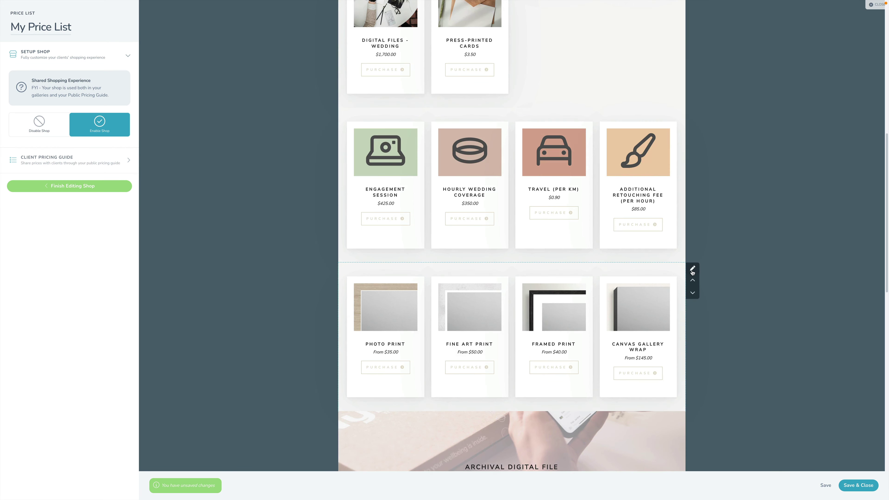
pyautogui.click(692, 275)
pyautogui.click(692, 125)
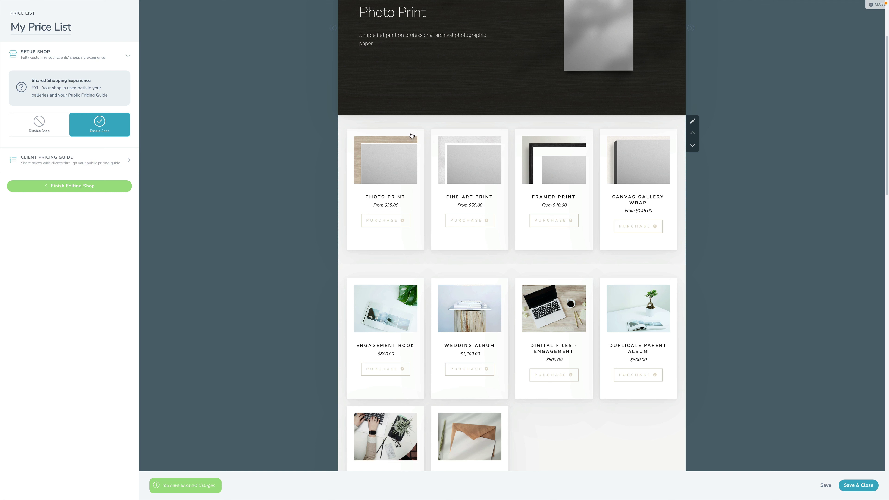
# - Compare the Floating and On Top designs for the prints section, keep Card, and slightly reduce its breathing space
pyautogui.click(693, 121)
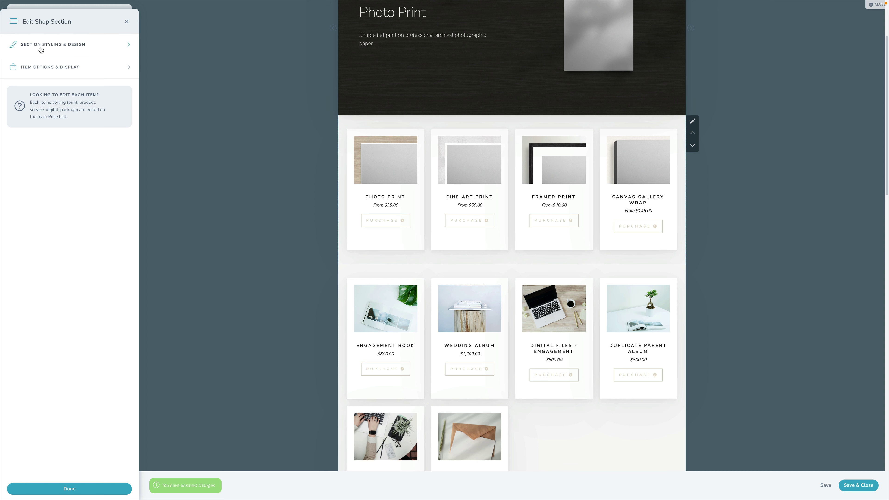
pyautogui.click(49, 45)
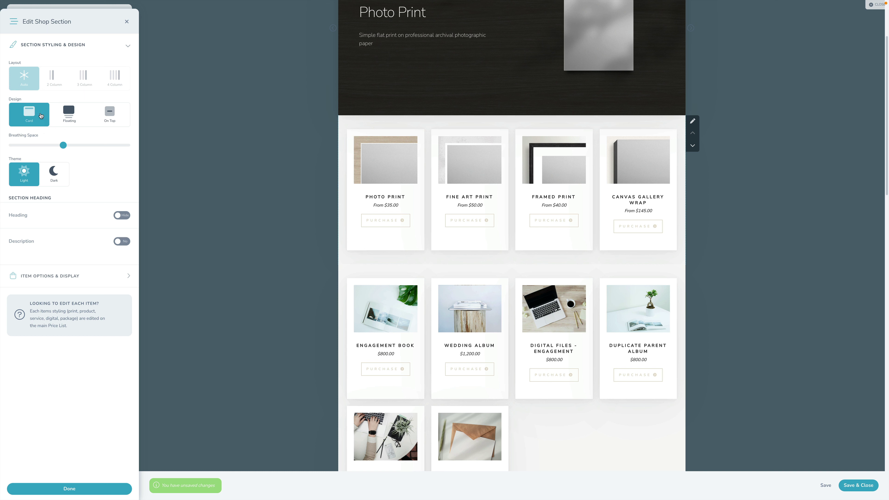
pyautogui.click(68, 117)
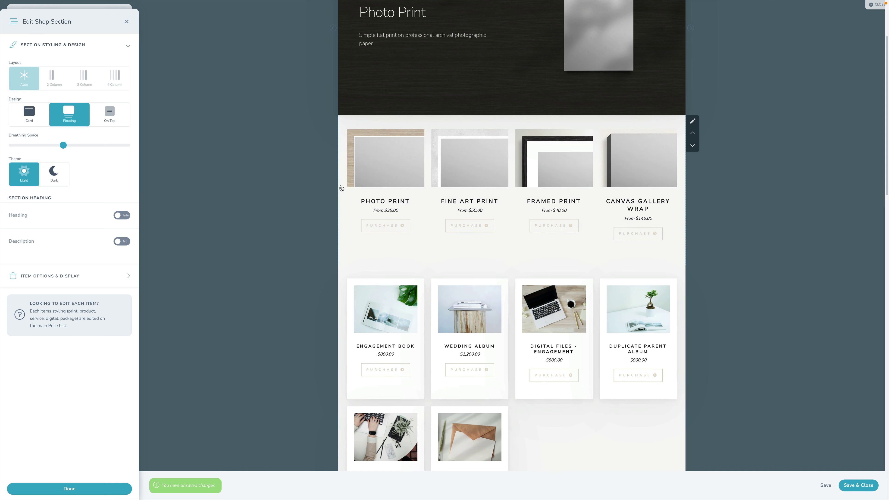
pyautogui.click(104, 114)
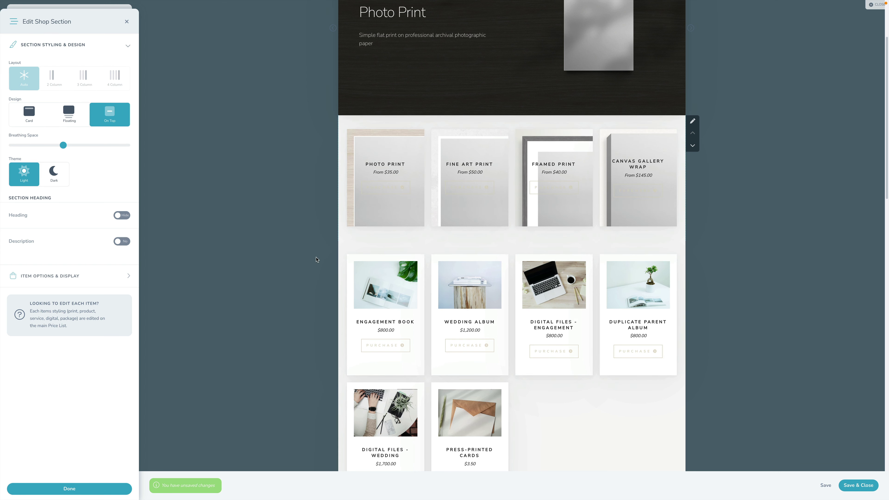
pyautogui.click(31, 121)
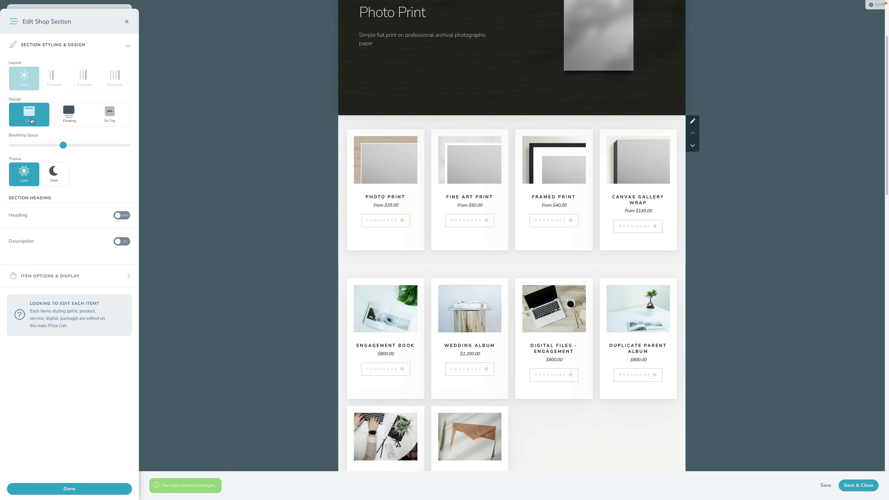
pyautogui.moveTo(60, 148)
pyautogui.mouseDown()
pyautogui.moveTo(37, 146)
pyautogui.moveTo(113, 146)
pyautogui.moveTo(32, 147)
pyautogui.moveTo(123, 145)
pyautogui.moveTo(9, 147)
pyautogui.moveTo(123, 146)
pyautogui.moveTo(50, 146)
pyautogui.mouseUp()
pyautogui.click(71, 121)
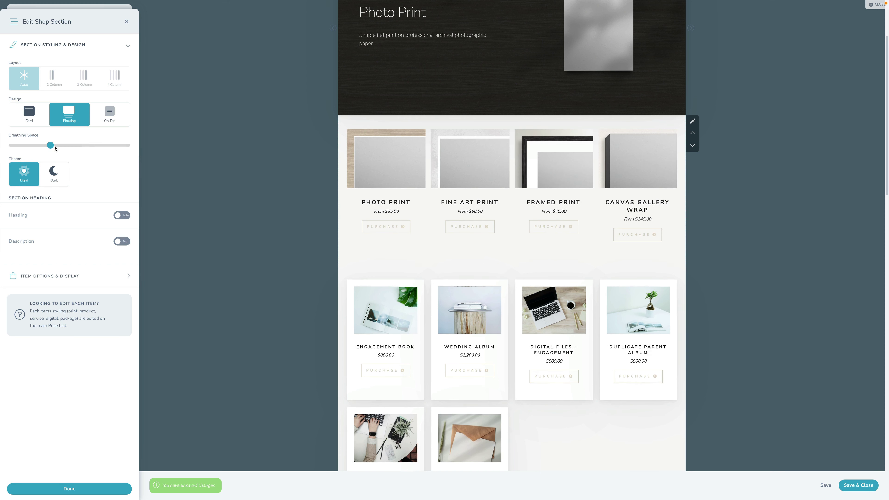
pyautogui.click(36, 117)
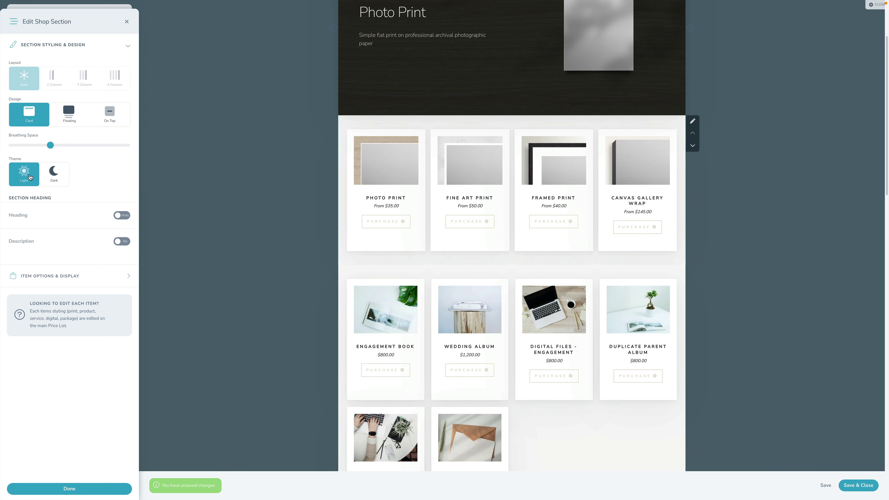
# - Preview the prints section in the Dark theme with the Card and On Top designs, returning it to Light and Card
pyautogui.click(58, 178)
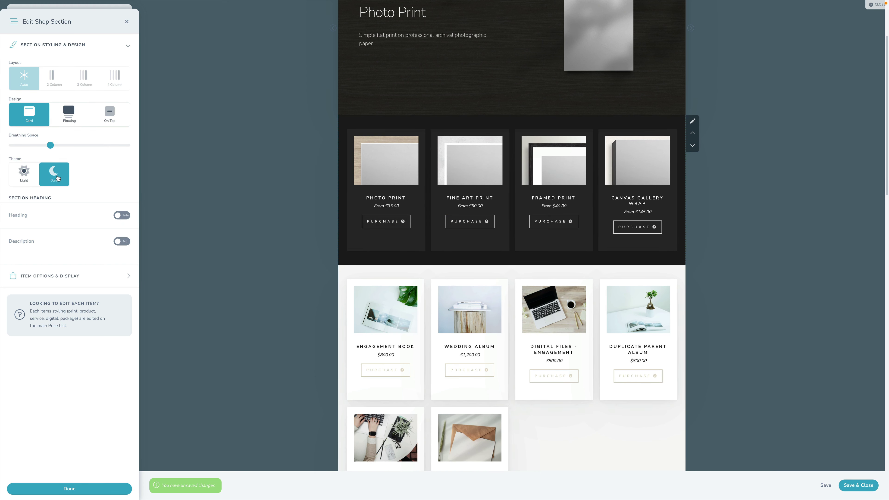
pyautogui.click(110, 119)
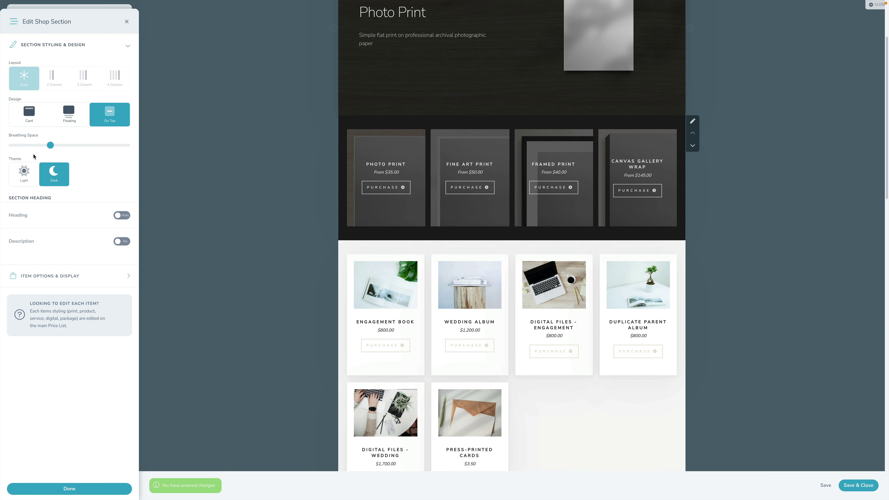
pyautogui.click(24, 172)
pyautogui.click(29, 114)
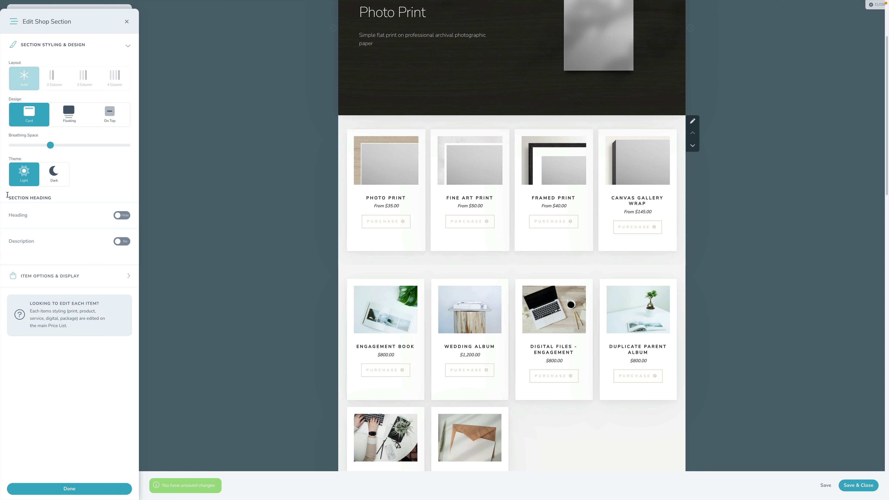
# - Try showing a heading and description on the prints section, inspect their text fields, and hide both again
pyautogui.click(120, 216)
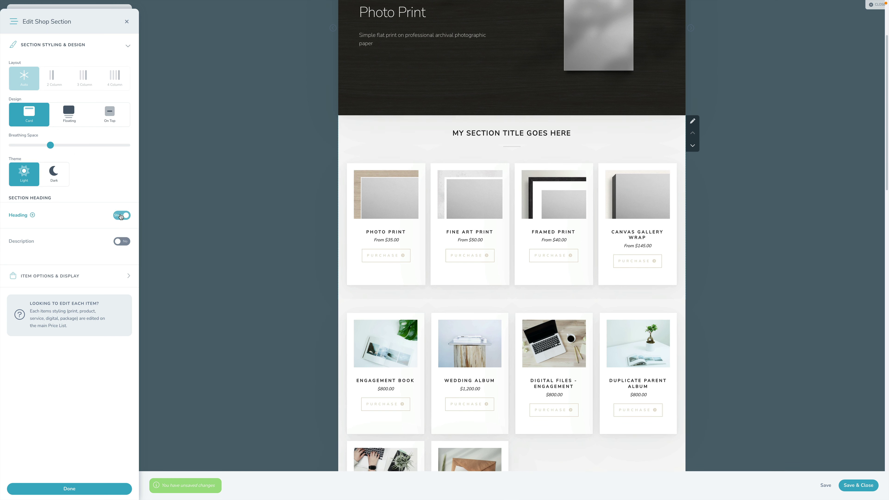
pyautogui.click(122, 242)
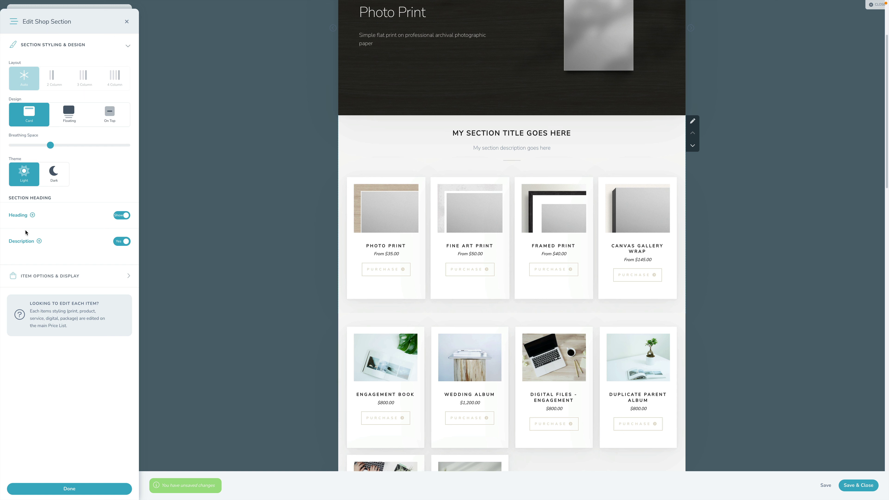
pyautogui.click(25, 216)
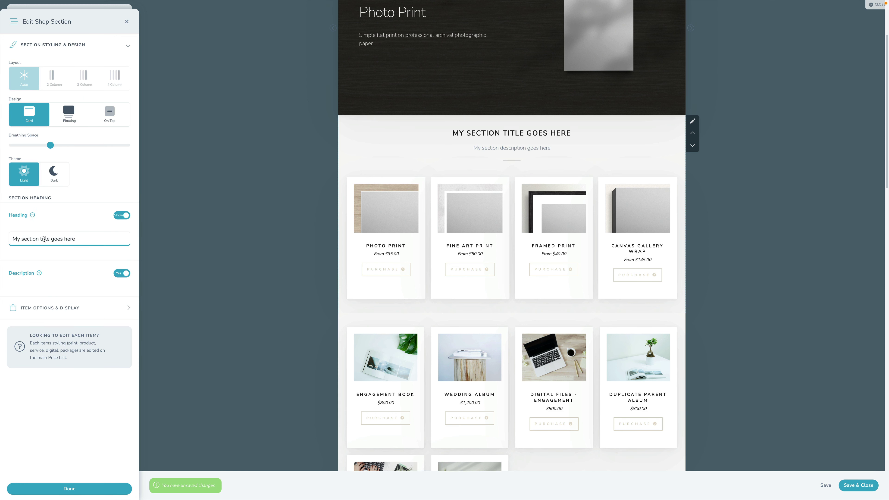
pyautogui.click(13, 273)
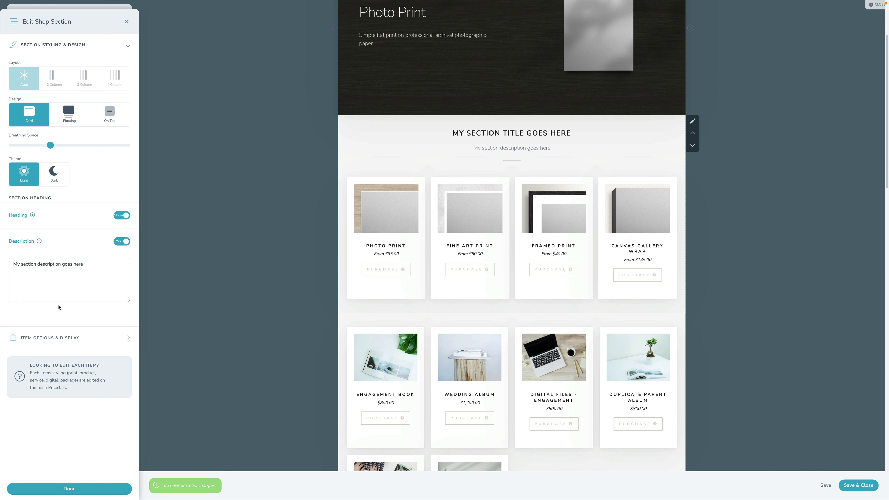
pyautogui.click(29, 241)
pyautogui.click(121, 216)
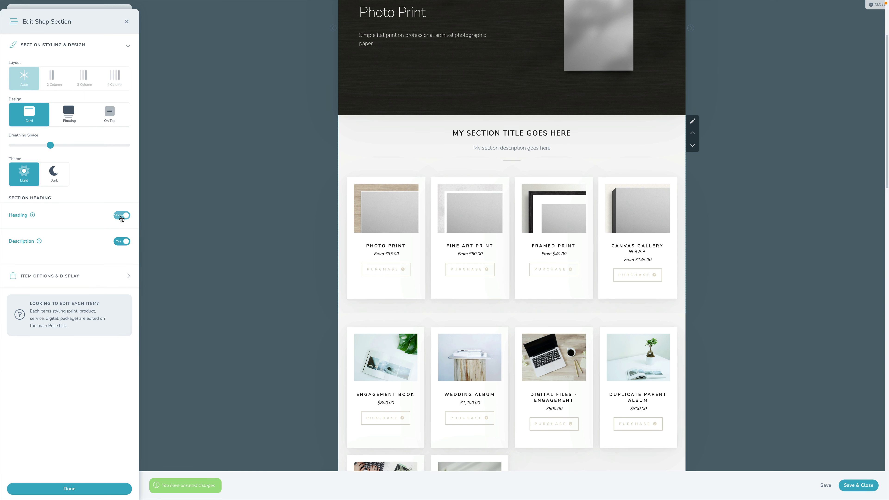
pyautogui.click(122, 241)
# - Preview the Floating and On Top designs and the Dark theme on the products section, returning it to Card and Light
pyautogui.scroll(-4, 541, 180)
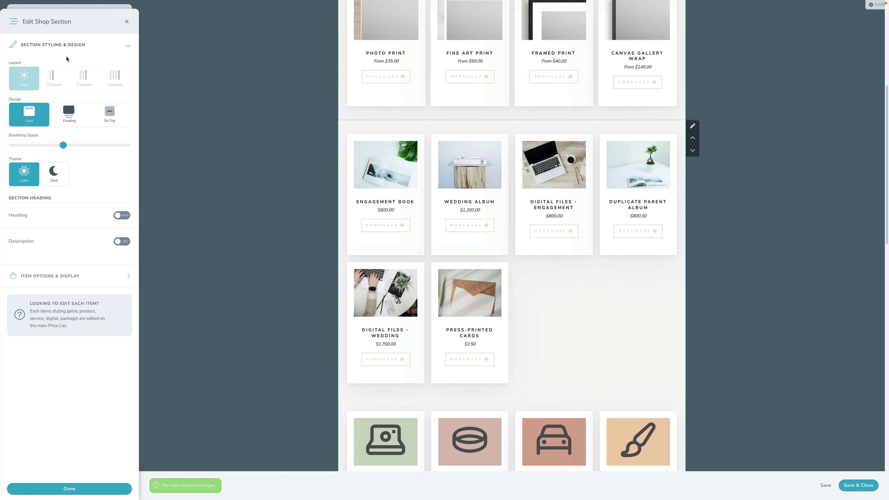
pyautogui.click(67, 117)
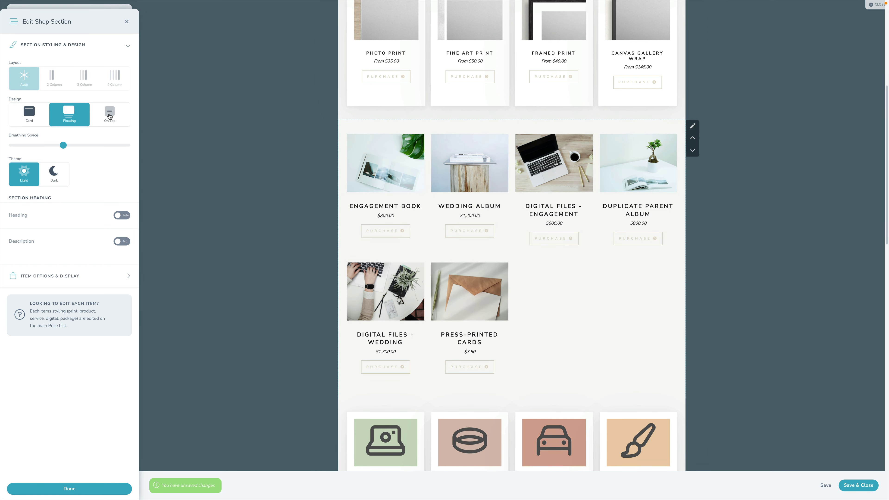
pyautogui.click(109, 115)
pyautogui.click(55, 175)
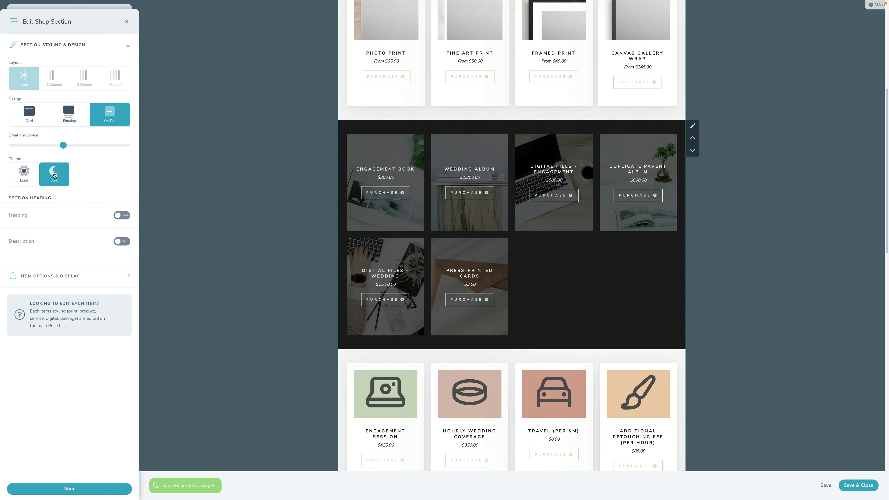
pyautogui.click(24, 172)
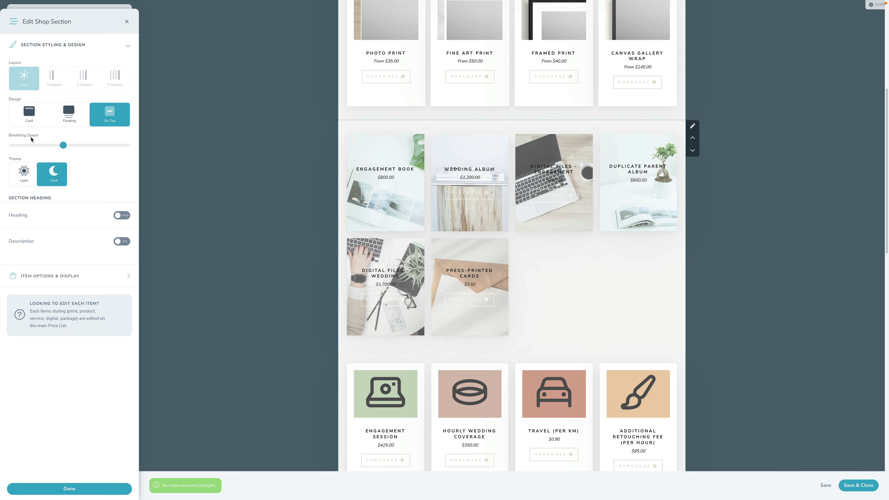
pyautogui.click(69, 113)
pyautogui.click(28, 112)
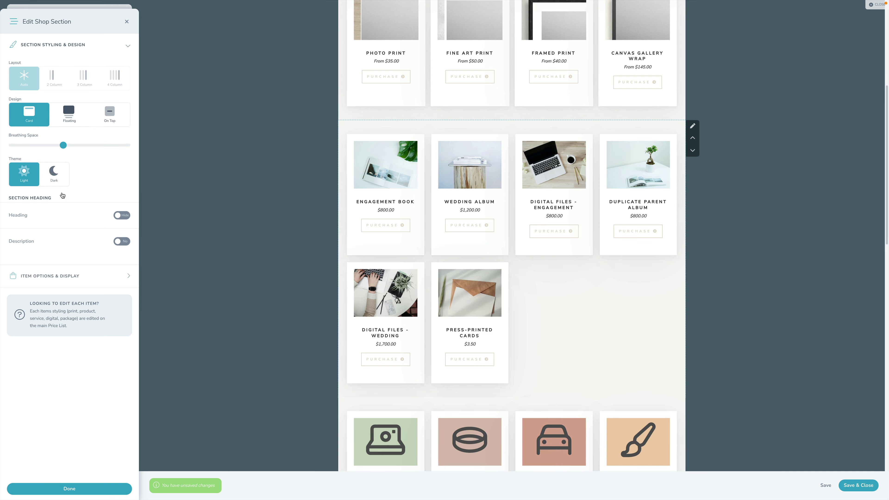
pyautogui.click(81, 47)
# - Preview the Floating and On Top designs and the Dark theme on the services section, returning it to Card and Light
pyautogui.scroll(-5, 610, 288)
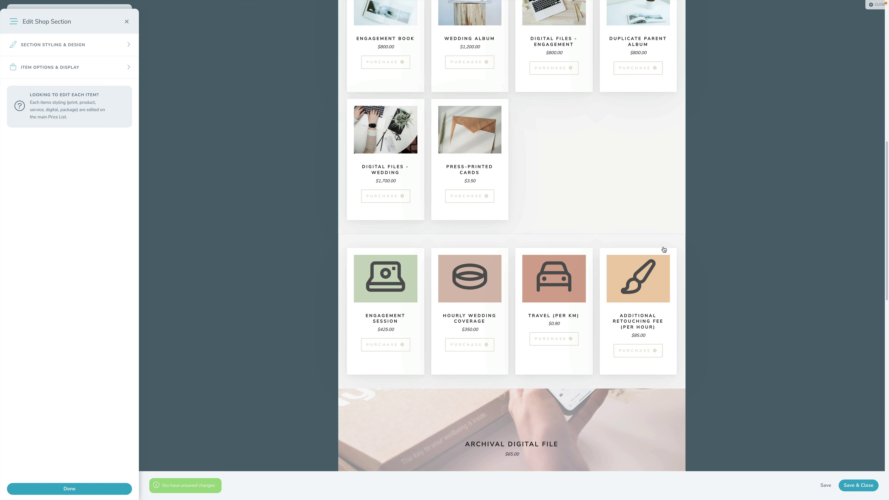
pyautogui.moveTo(693, 241)
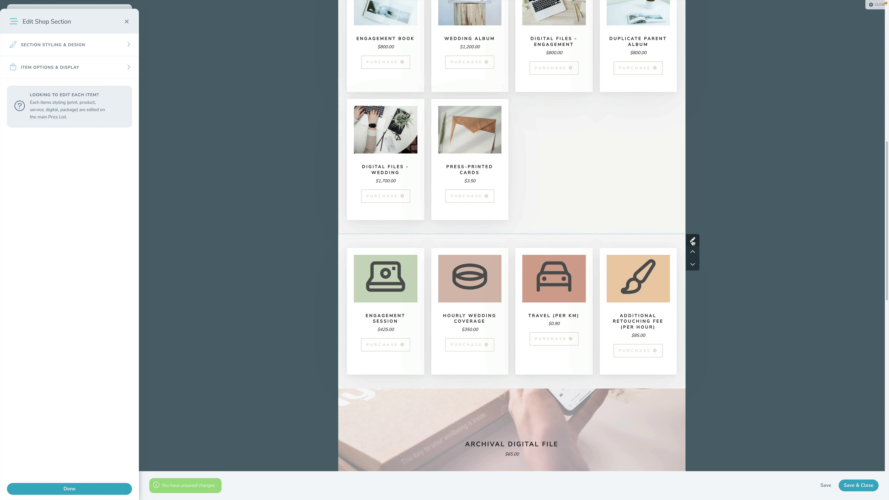
pyautogui.click(67, 45)
pyautogui.click(69, 114)
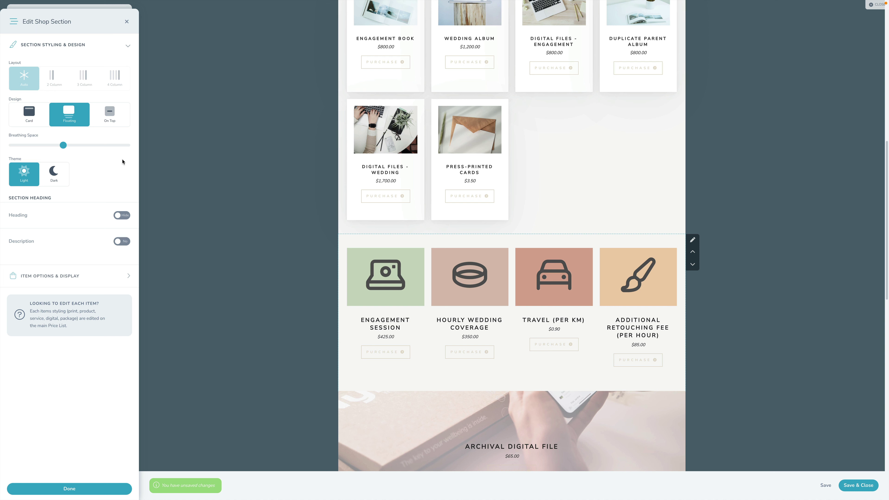
pyautogui.click(116, 121)
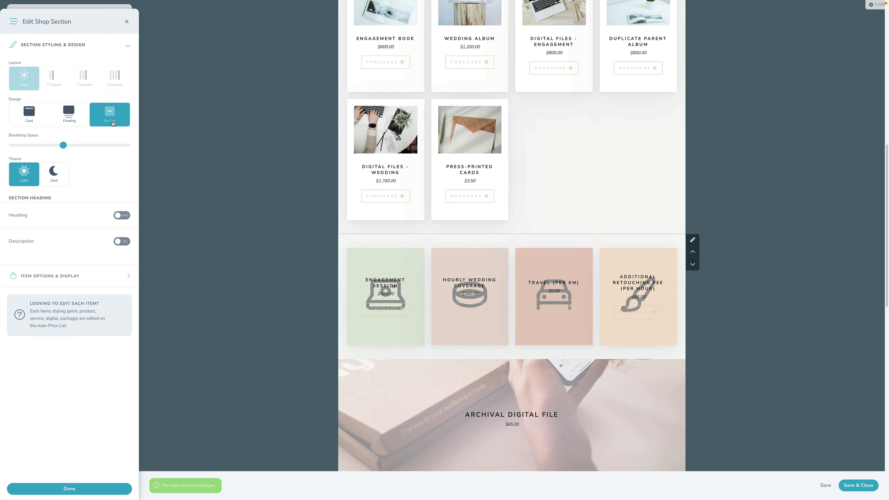
pyautogui.click(52, 176)
pyautogui.click(24, 173)
pyautogui.click(29, 114)
# - Try Buy now as the prints section's item button text, and set it to Learn more
pyautogui.scroll(-5, 437, 326)
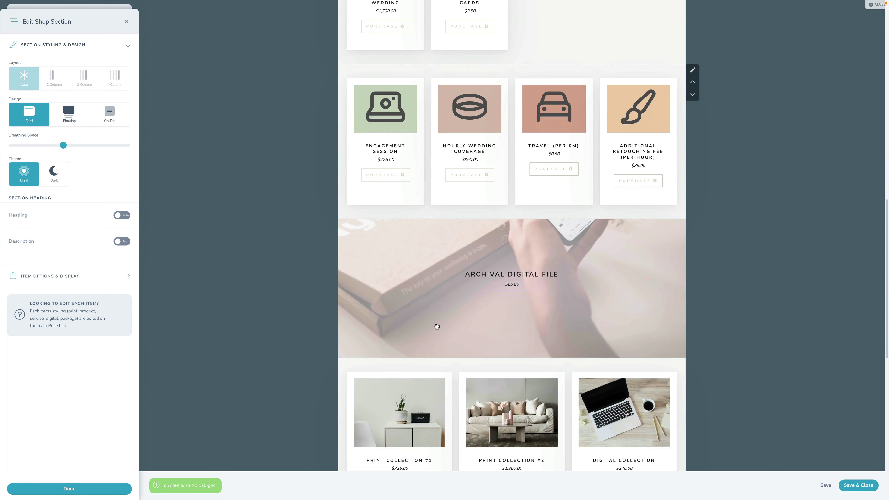
pyautogui.scroll(6, 448, 323)
pyautogui.scroll(1, 449, 324)
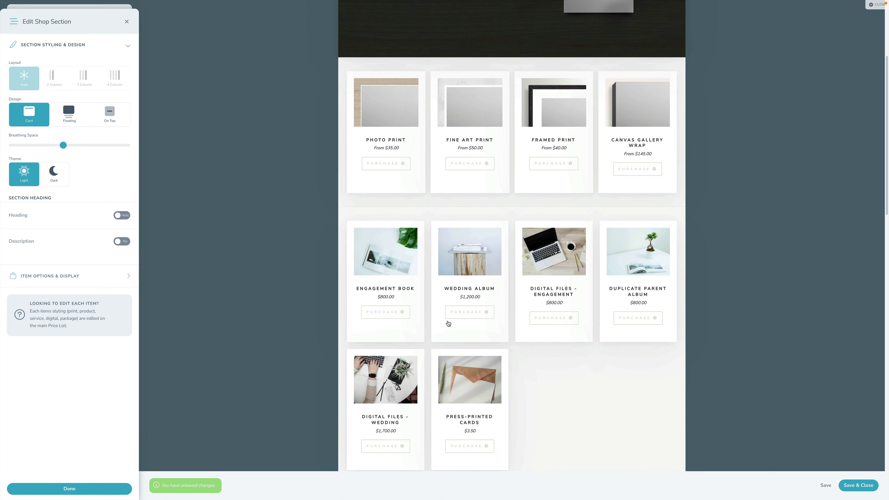
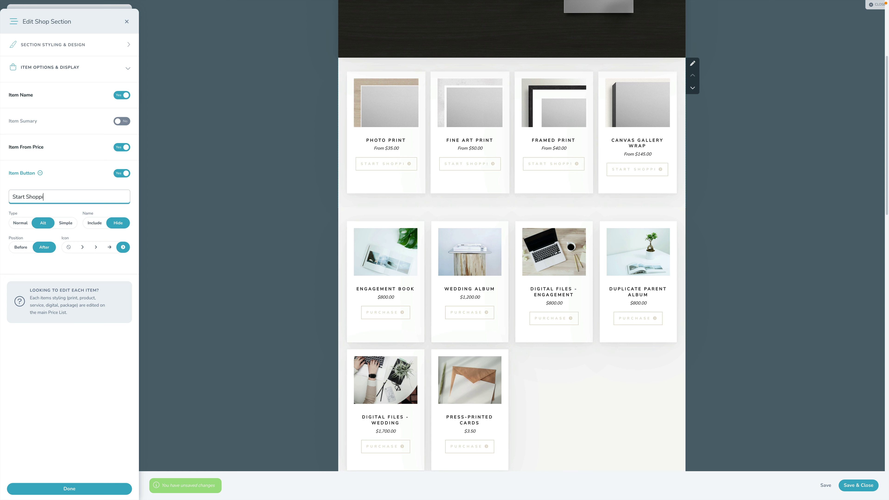
pyautogui.hotkey('ctrl', 'a')
pyautogui.write('Buy now')
pyautogui.hotkey('ctrl', 'a')
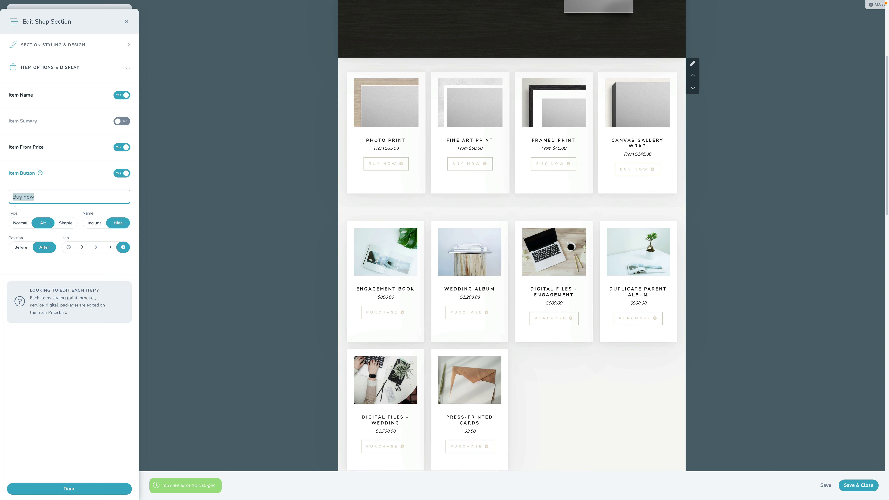
pyautogui.write('Learn more')
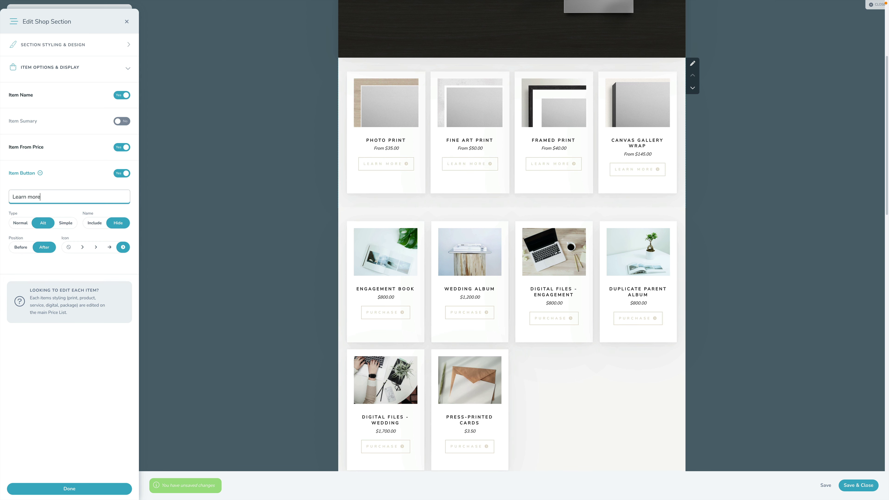
# - Preview the Normal and Alt button types on the prints section and switch the type to Simple
pyautogui.click(15, 224)
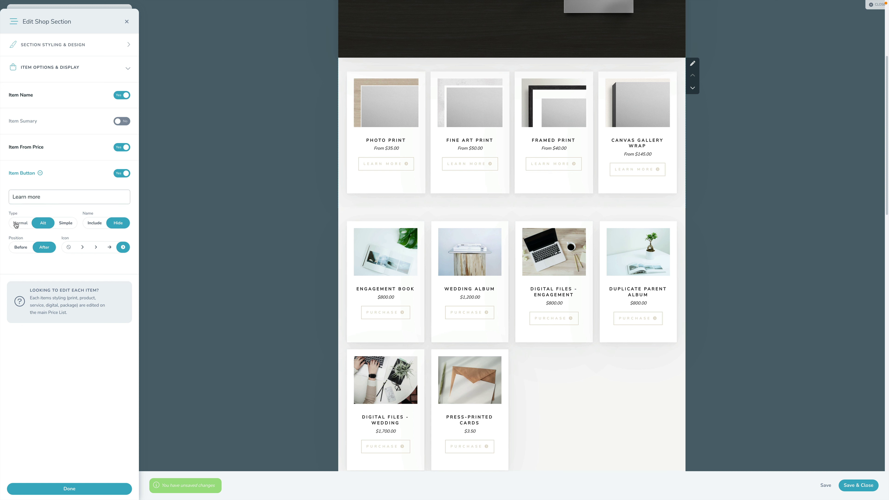
pyautogui.click(42, 224)
pyautogui.click(60, 225)
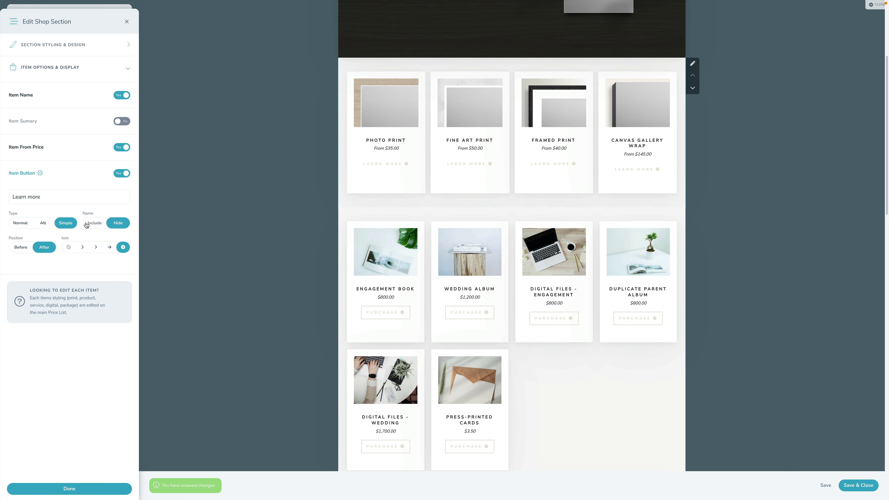
# - Try including the item name in the prints buttons and hiding the item names above the prices, restoring both settings
pyautogui.click(94, 223)
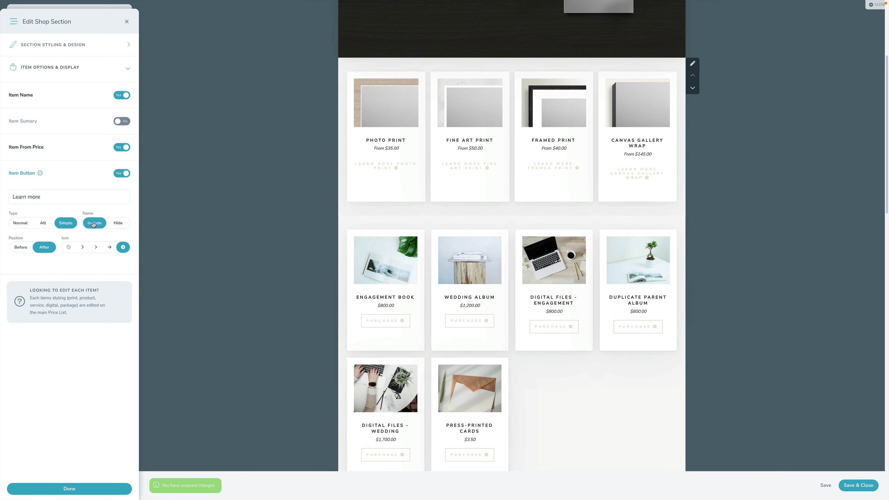
pyautogui.click(122, 96)
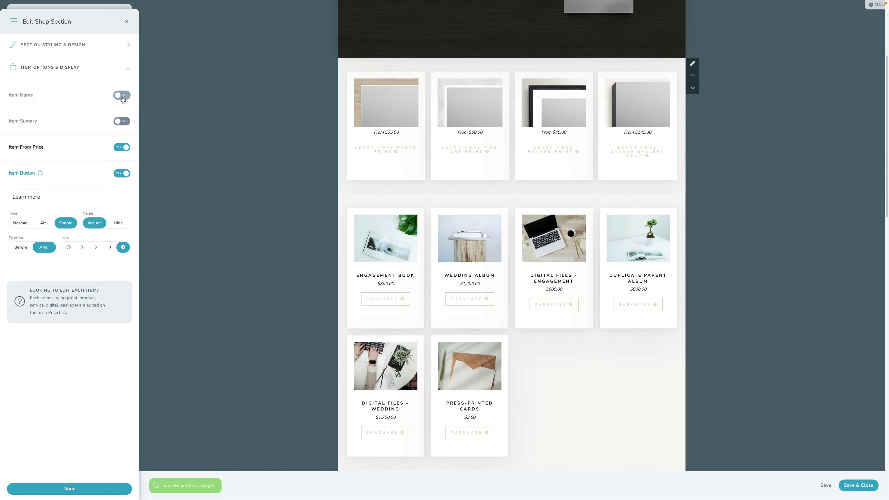
pyautogui.click(122, 96)
pyautogui.click(118, 223)
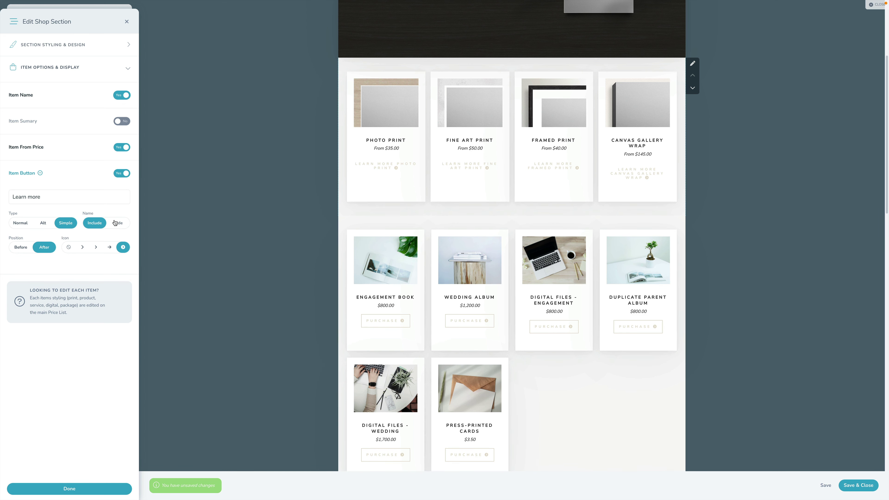
# - Preview a cart icon before the prints button text, place an arrow icon after it, and show the item summaries
pyautogui.click(18, 248)
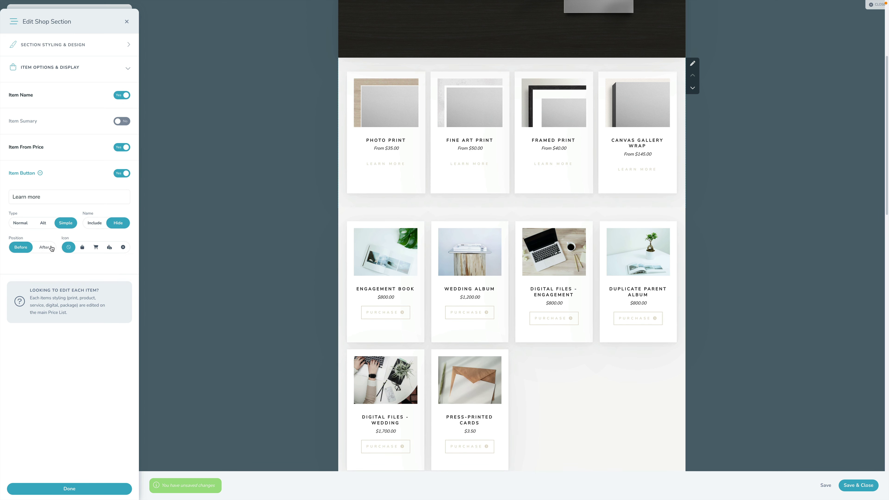
pyautogui.click(96, 248)
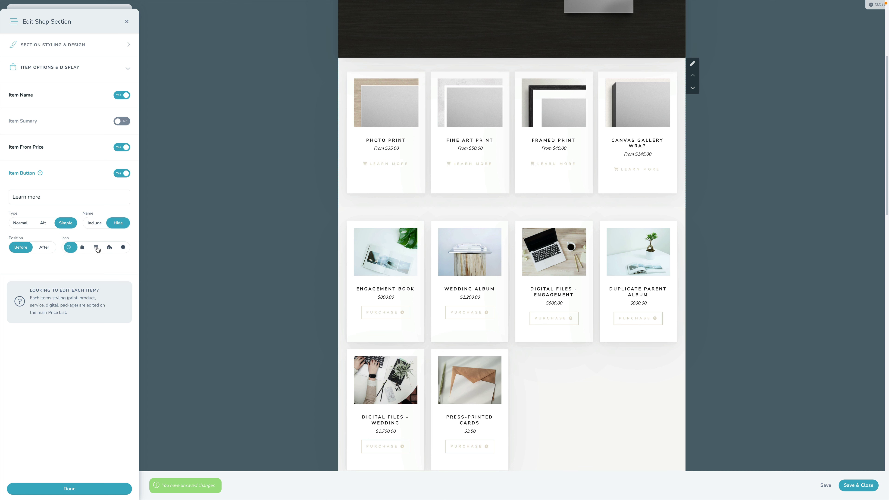
pyautogui.click(44, 247)
pyautogui.click(109, 247)
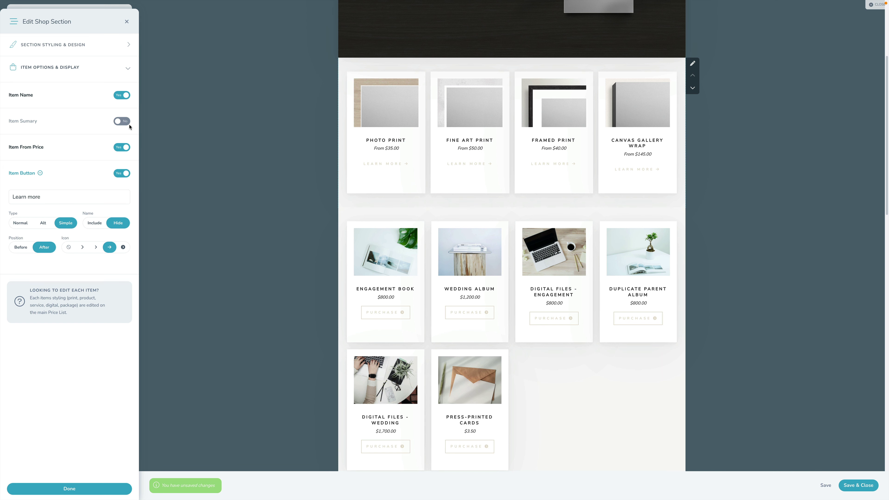
pyautogui.click(121, 120)
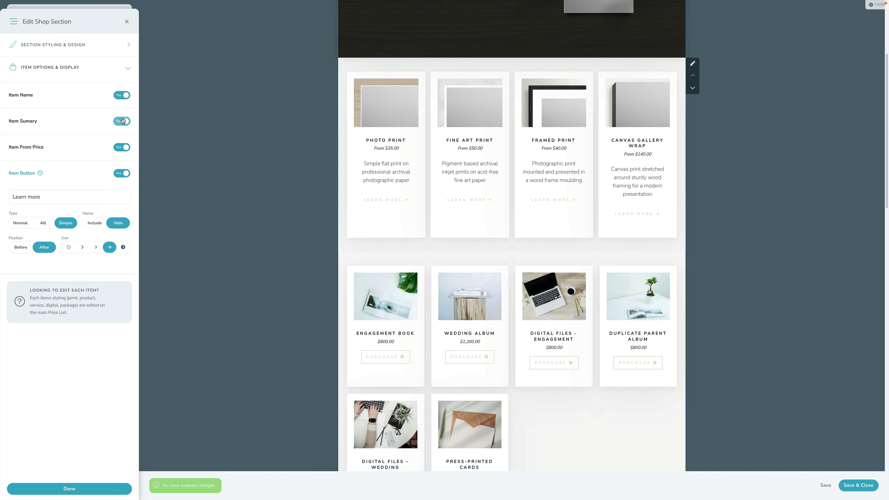
pyautogui.click(85, 488)
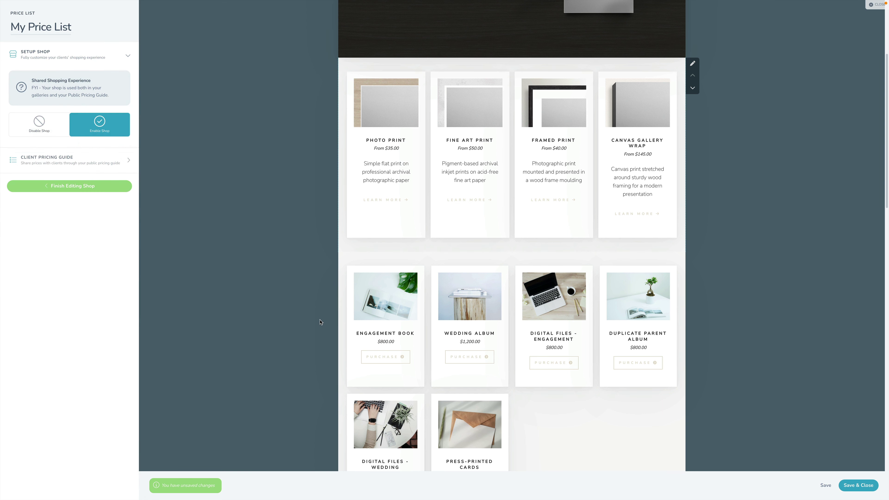
# - Leave the shop layout to examine the self-fulfilled print types available for the price list, and return to the shop layout
pyautogui.click(85, 188)
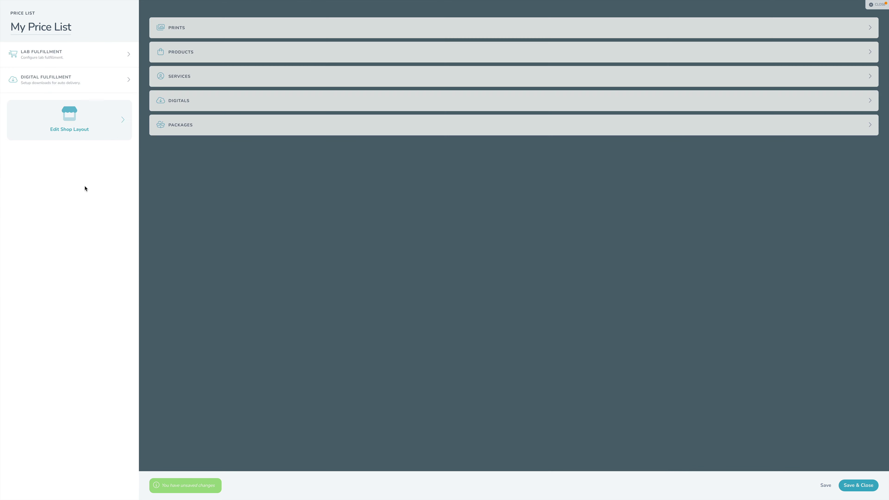
pyautogui.click(789, 33)
pyautogui.click(844, 27)
pyautogui.click(835, 45)
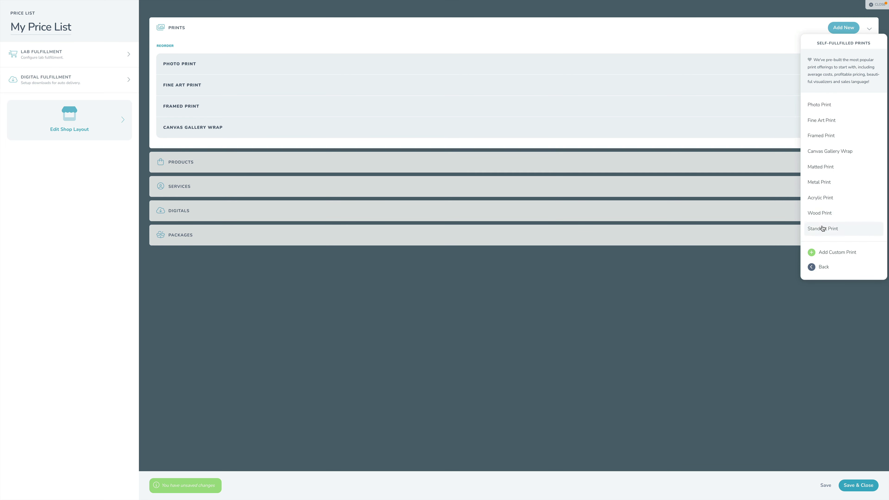
pyautogui.click(68, 139)
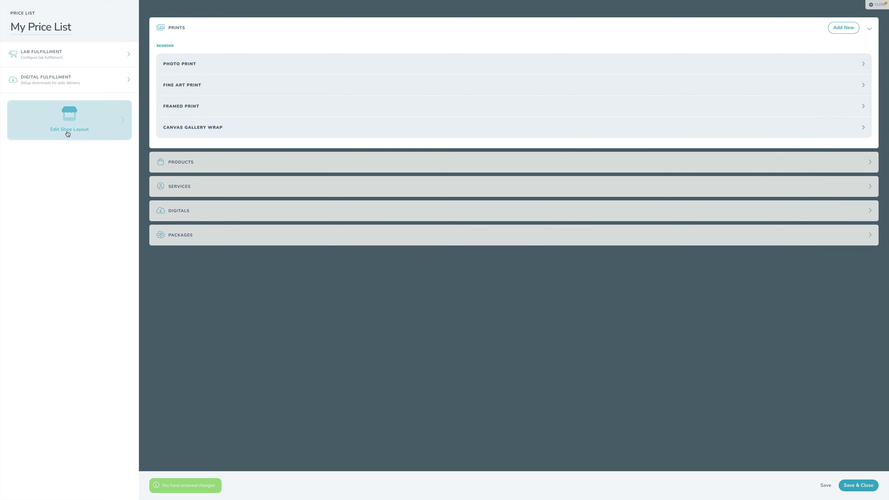
pyautogui.click(67, 139)
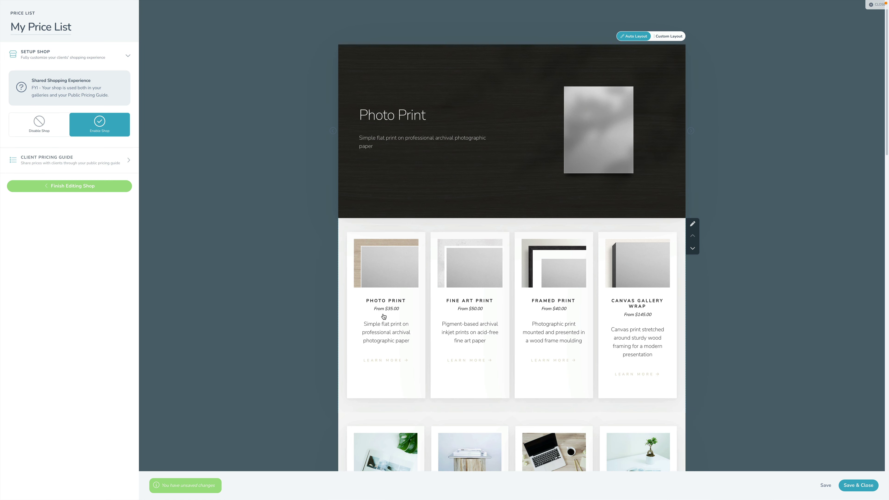
# - Preview the Normal button type on the prints section, set the type to Alt, and finish editing the section
pyautogui.click(693, 224)
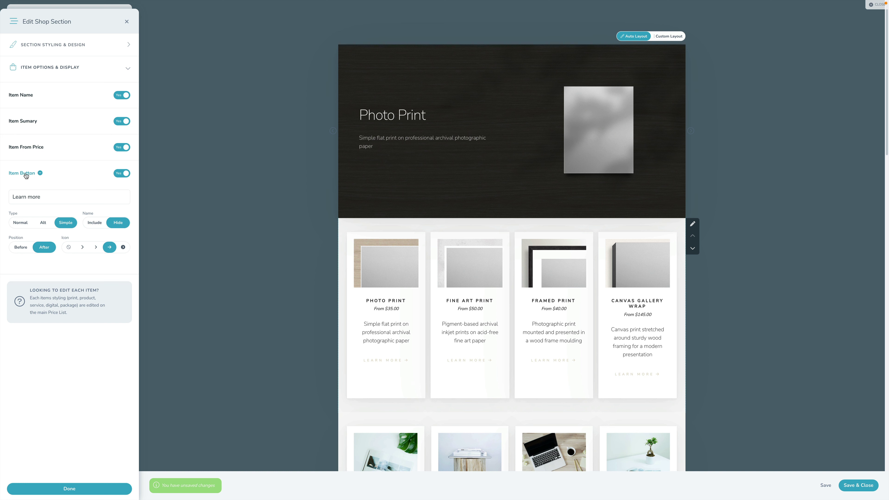
pyautogui.click(26, 174)
pyautogui.scroll(-1, 446, 322)
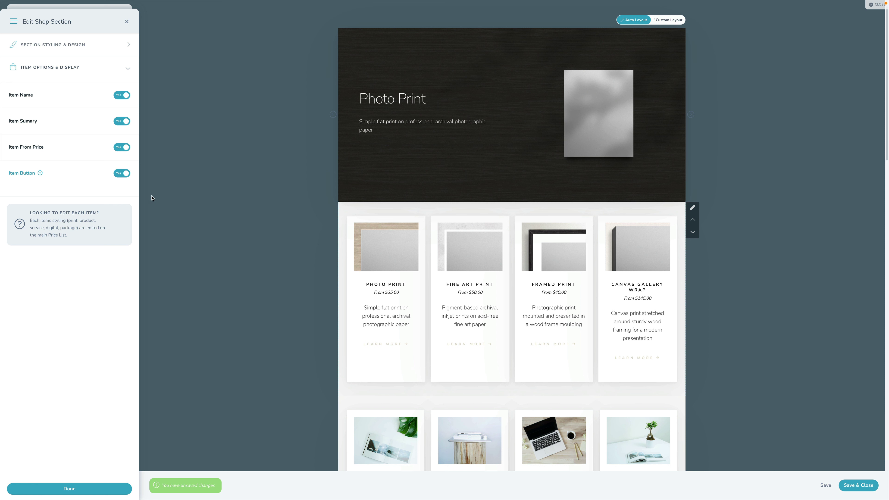
pyautogui.click(30, 173)
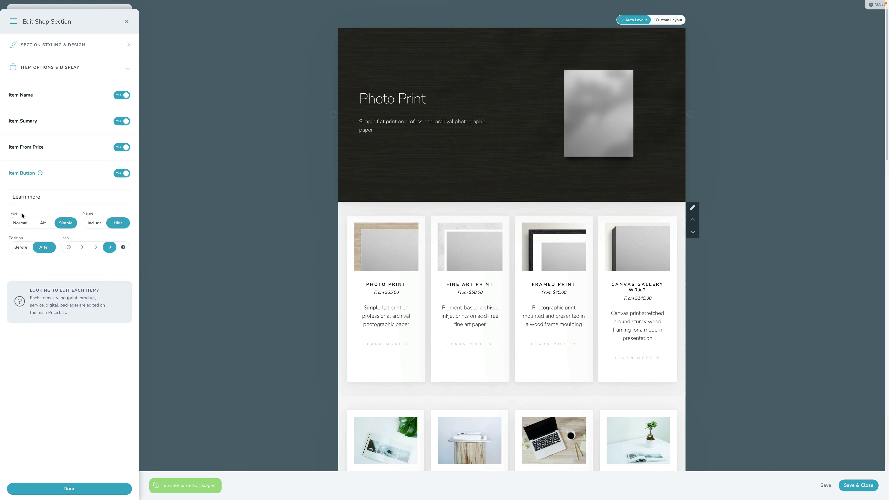
pyautogui.click(20, 223)
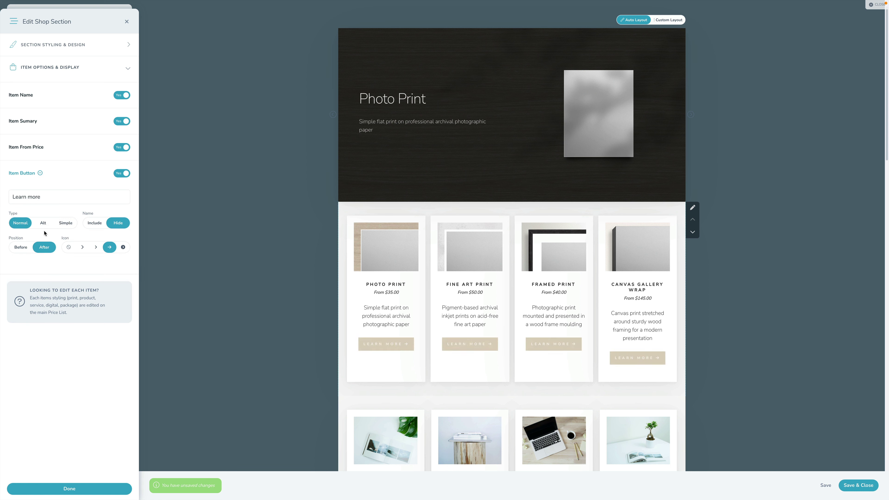
pyautogui.click(41, 223)
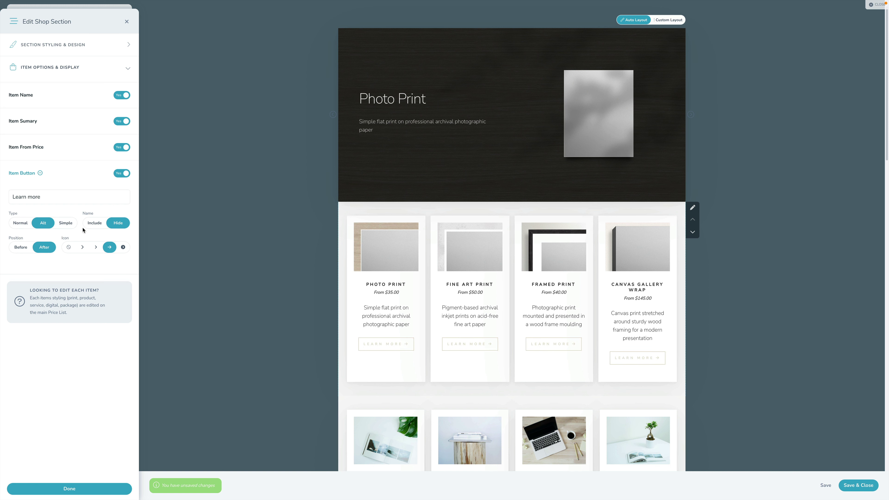
pyautogui.click(61, 75)
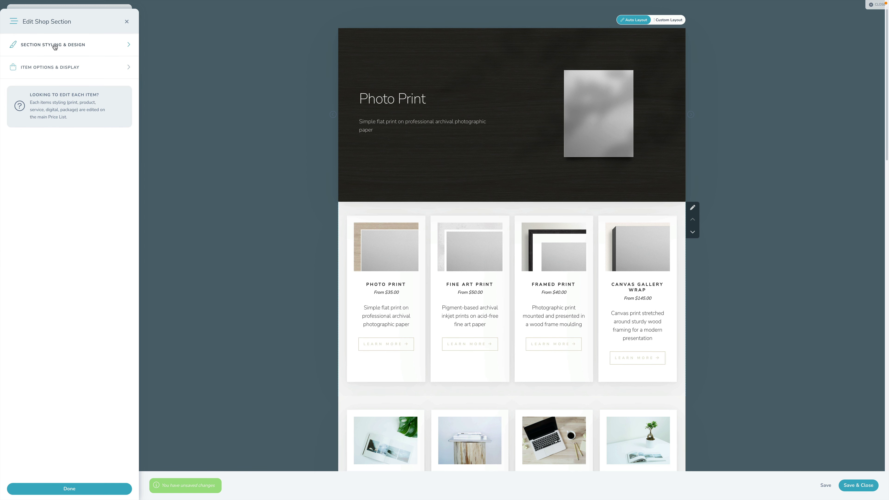
pyautogui.scroll(-1, 420, 252)
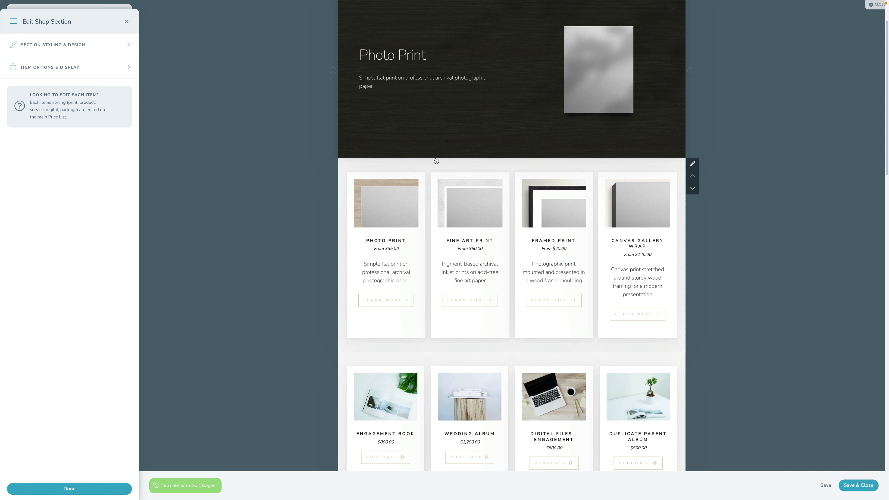
pyautogui.click(55, 69)
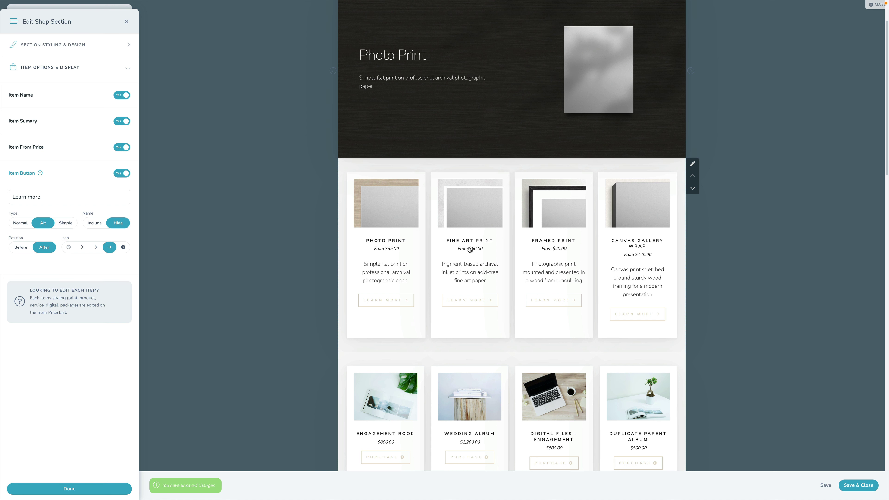
pyautogui.scroll(2, 664, 76)
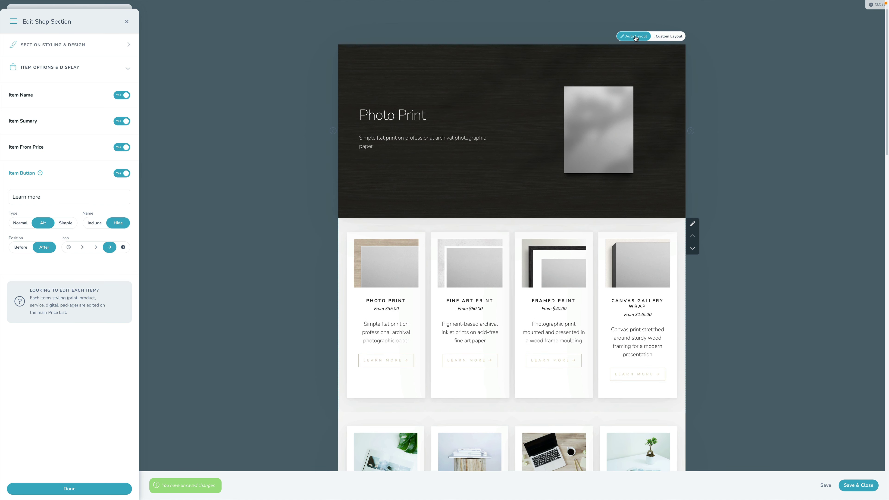
pyautogui.click(69, 488)
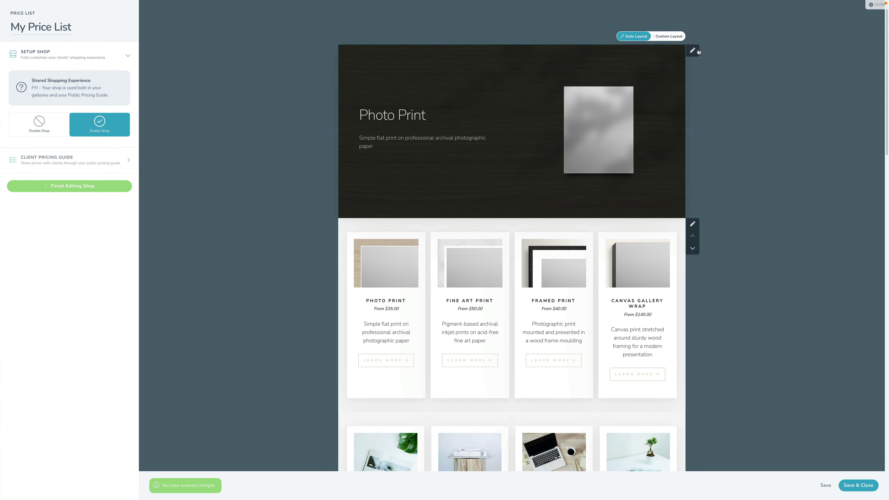
# - Open the hero section's settings and view the next slide of its item slider
pyautogui.click(693, 51)
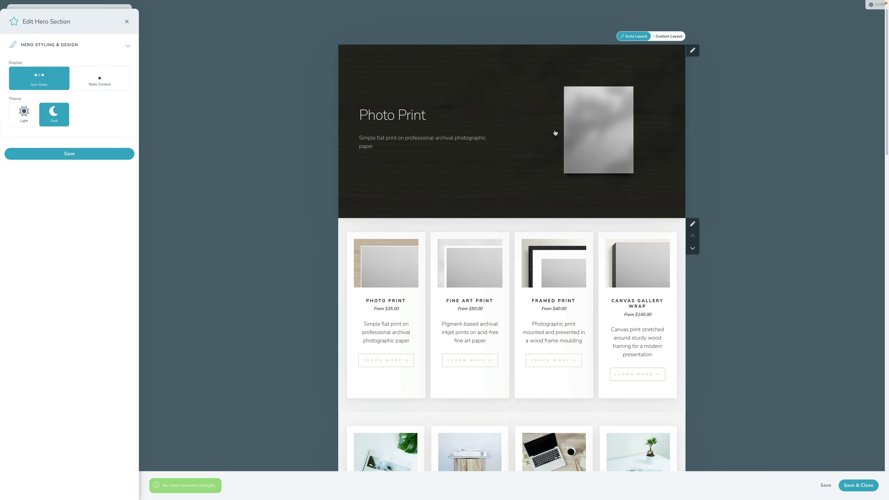
pyautogui.click(692, 131)
pyautogui.scroll(-10, 530, 244)
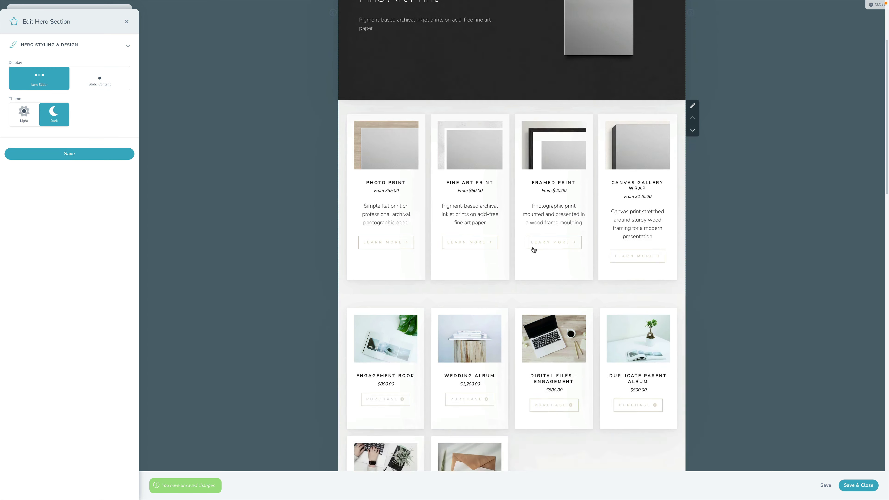
pyautogui.scroll(10, 548, 304)
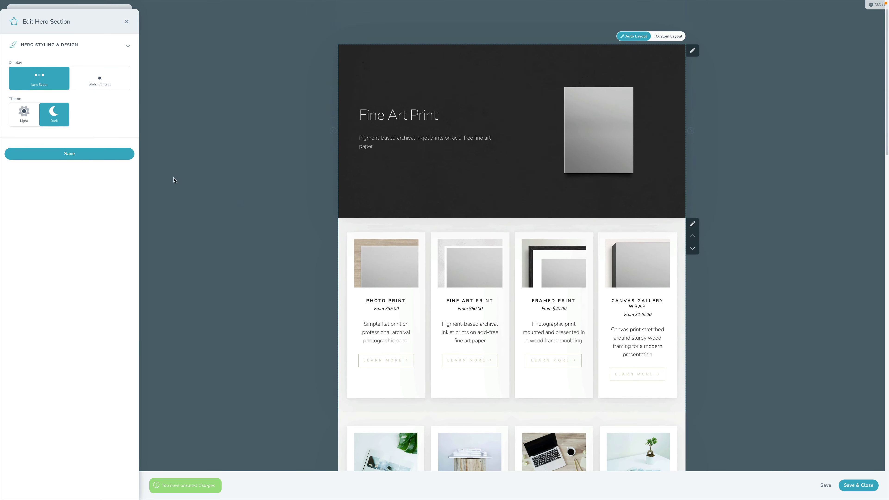
# - Switch the hero section to Static Content, preview the Split Left layout, and set it to Split Right with the Light theme
pyautogui.click(100, 82)
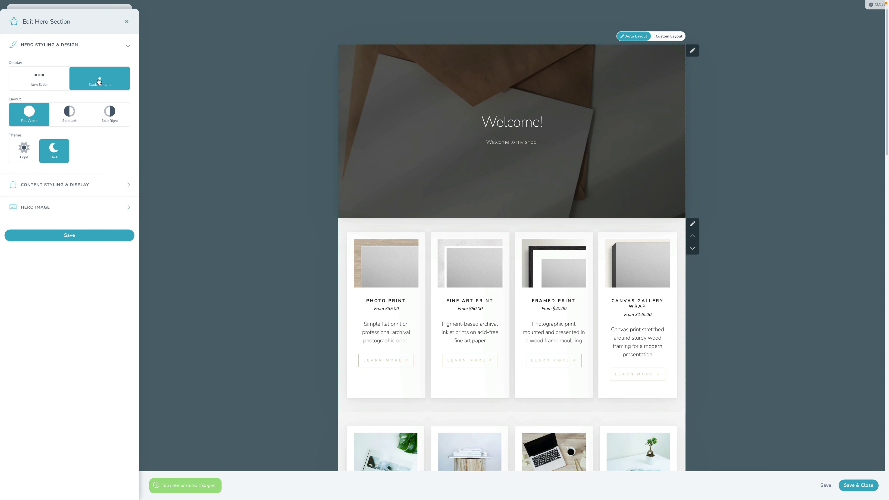
pyautogui.click(65, 117)
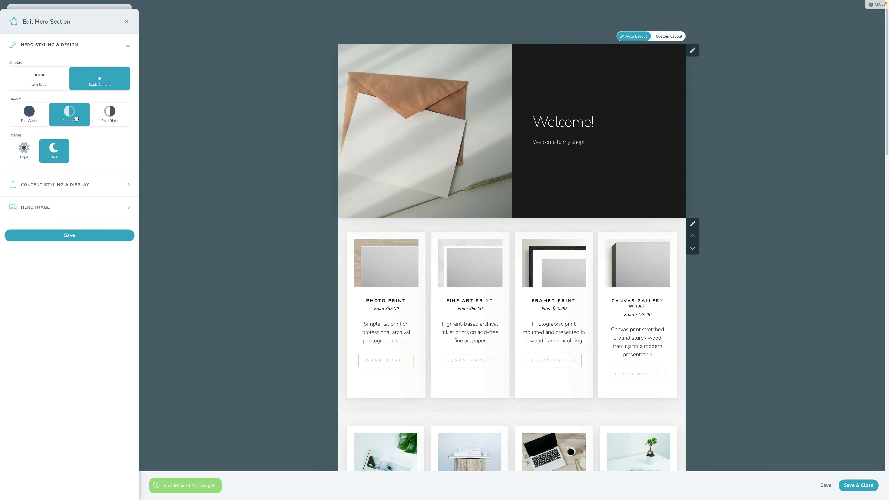
pyautogui.click(109, 114)
pyautogui.click(22, 145)
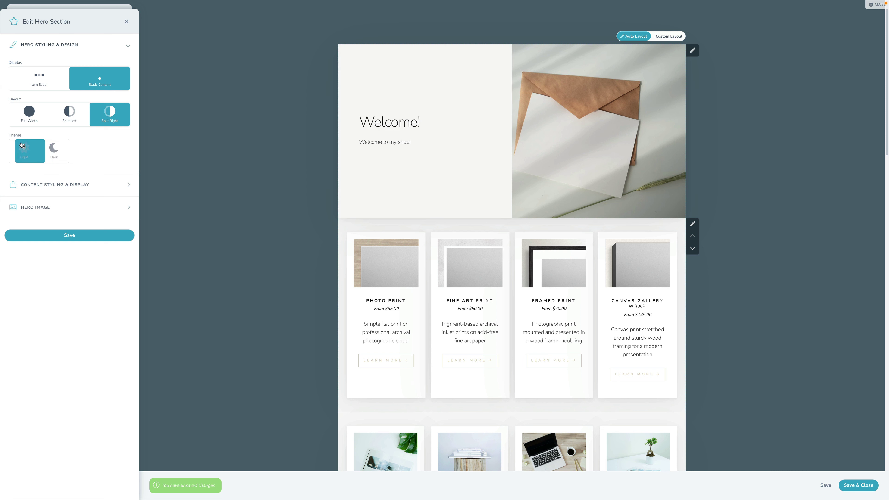
# - Set the hero section to the Dark theme and Full Width layout, review its heading and description text, and turn on its button
pyautogui.click(54, 150)
pyautogui.click(29, 114)
pyautogui.click(66, 185)
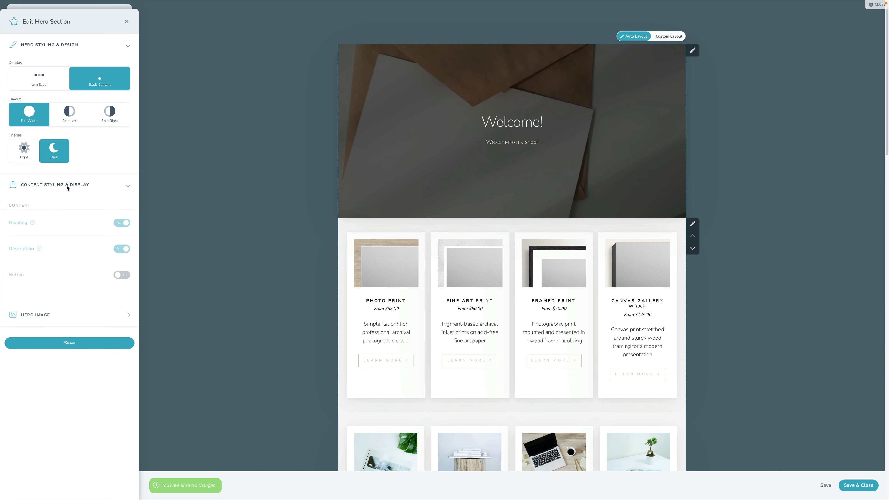
pyautogui.click(22, 229)
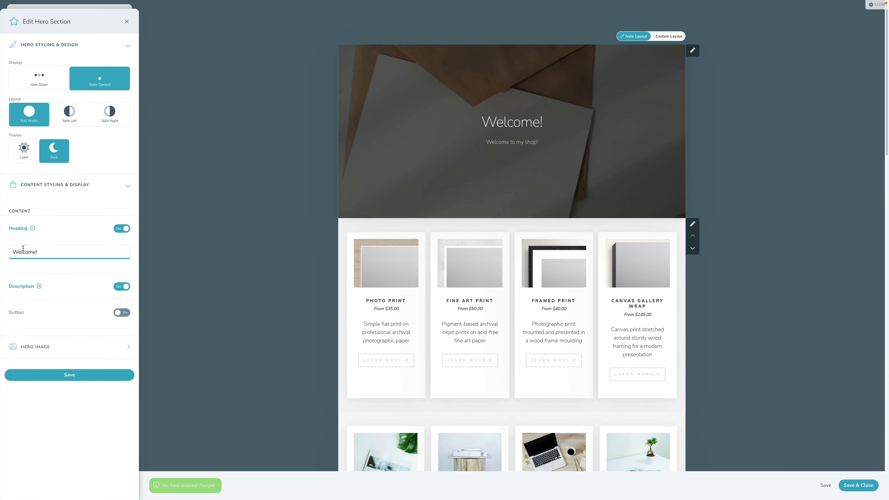
pyautogui.click(26, 286)
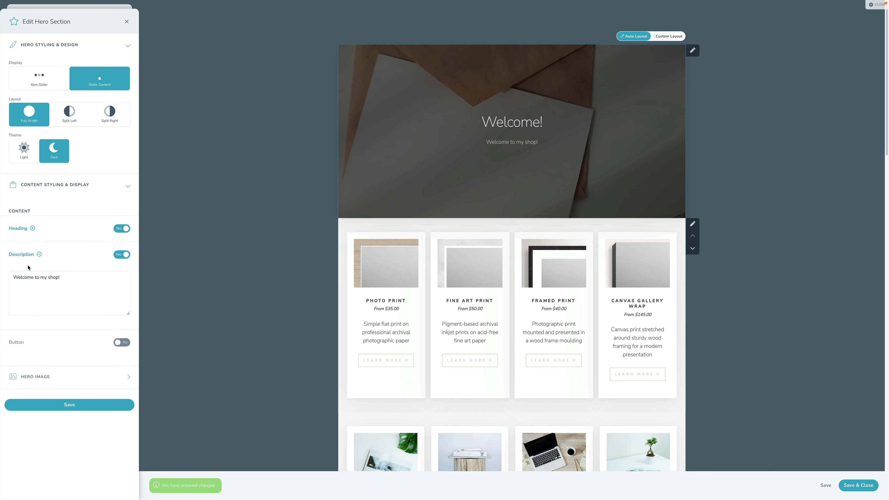
pyautogui.click(27, 255)
pyautogui.click(122, 280)
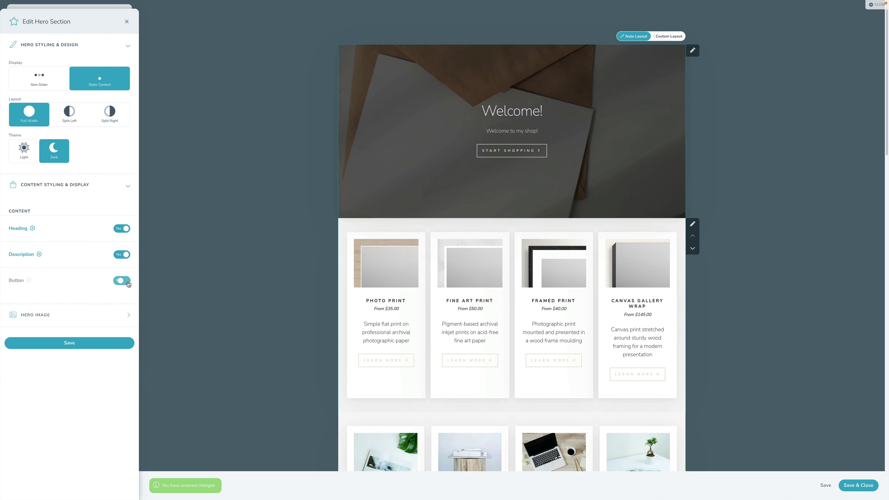
# - Preview the None and Uploaded Image options for the hero image, set it to Unsplash, and save the hero section
pyautogui.click(34, 315)
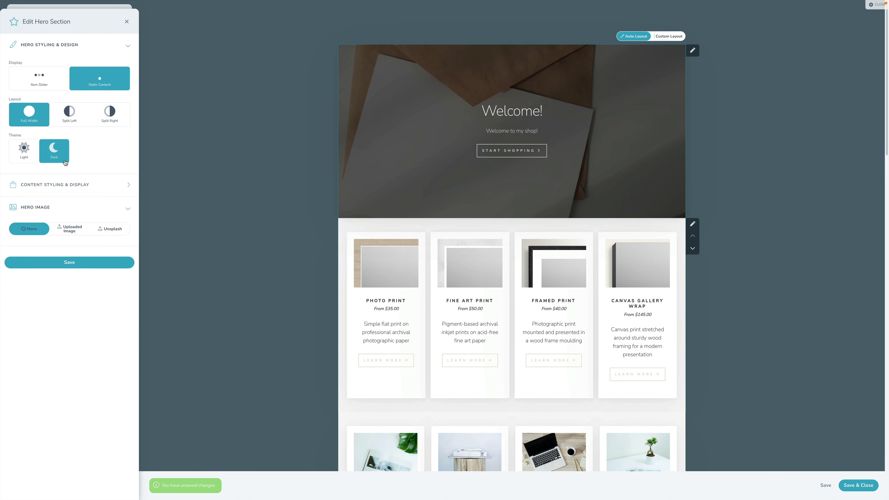
pyautogui.click(22, 228)
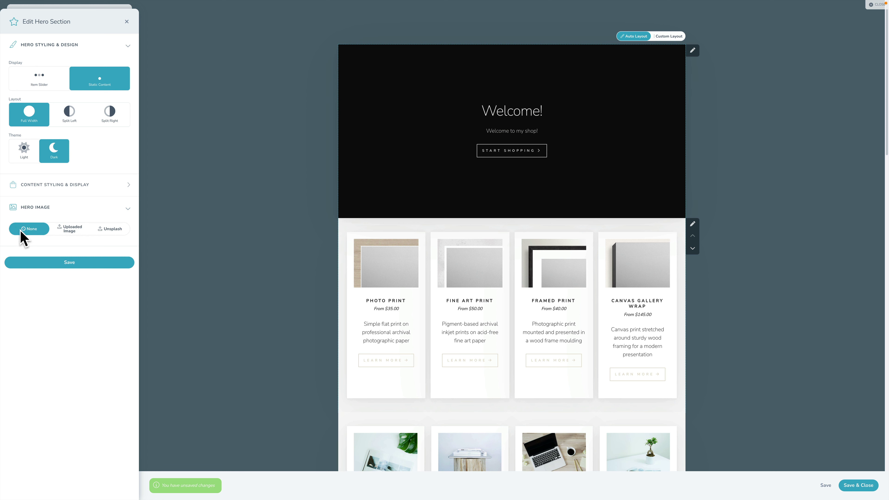
pyautogui.click(72, 231)
pyautogui.click(115, 230)
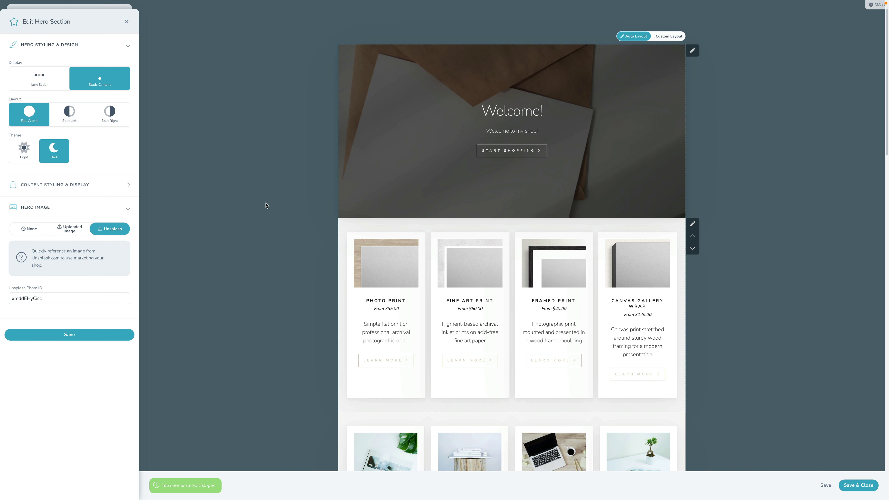
pyautogui.click(70, 334)
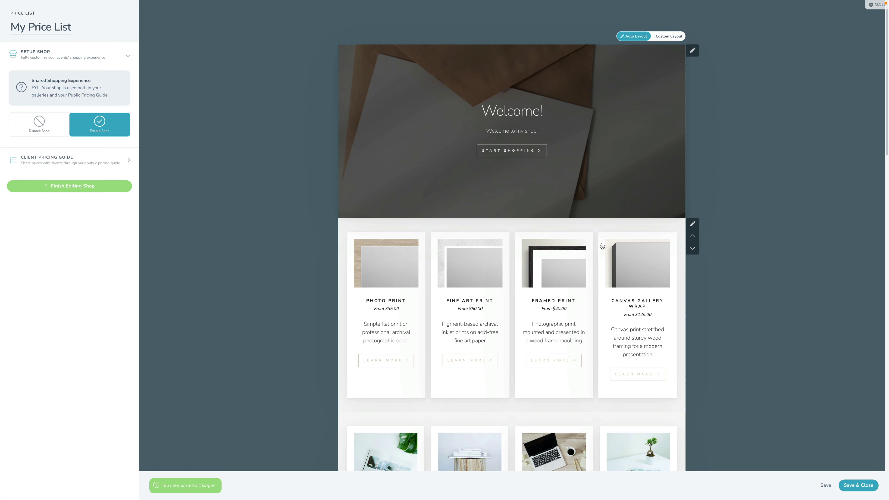
# - Switch the shop from Auto Layout to Custom Layout, reopen the layout editor, and view the list of available items
pyautogui.scroll(-20, 602, 246)
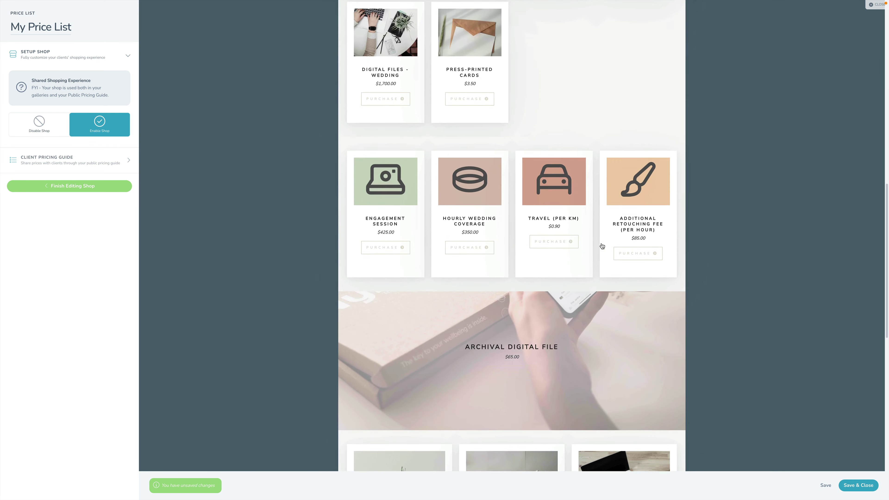
pyautogui.scroll(20, 602, 247)
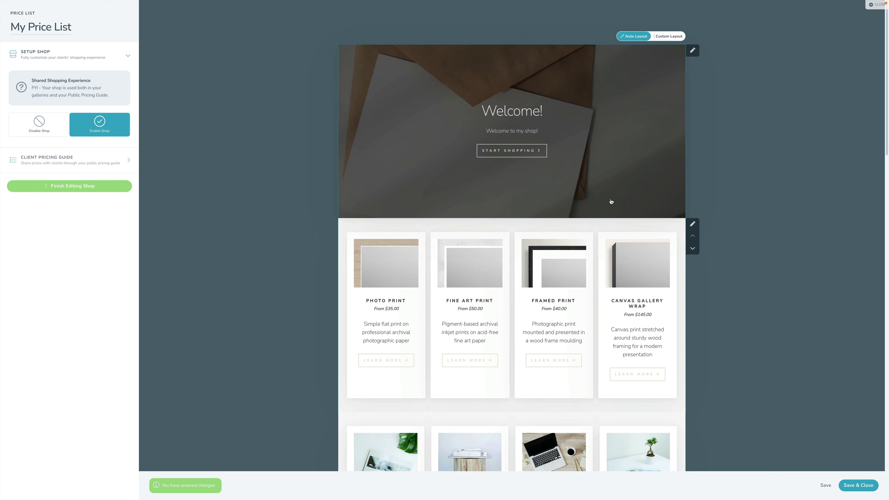
pyautogui.click(668, 37)
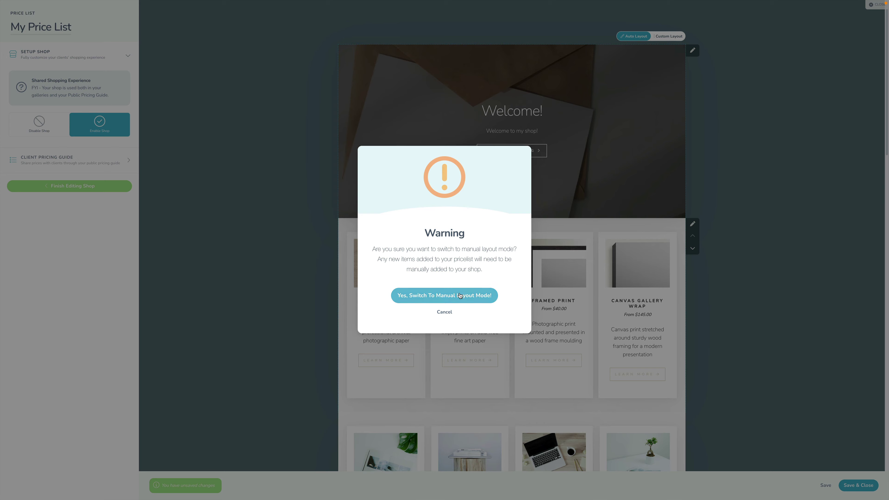
pyautogui.click(438, 298)
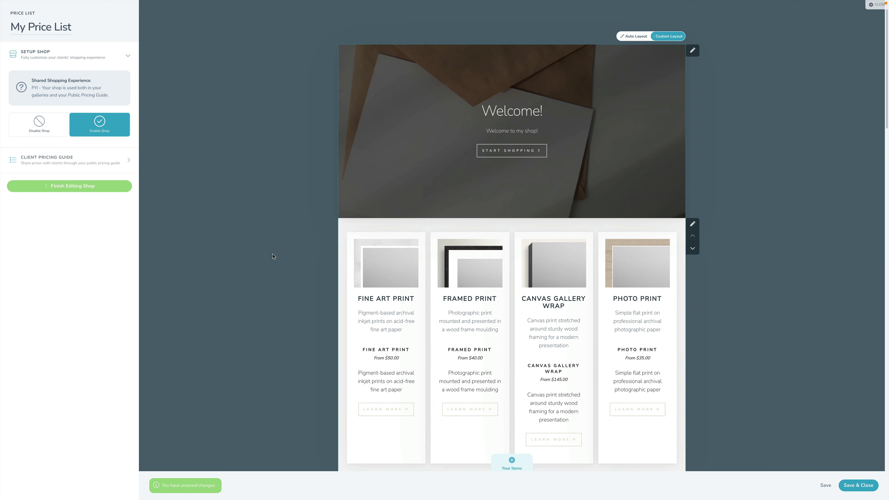
pyautogui.click(62, 189)
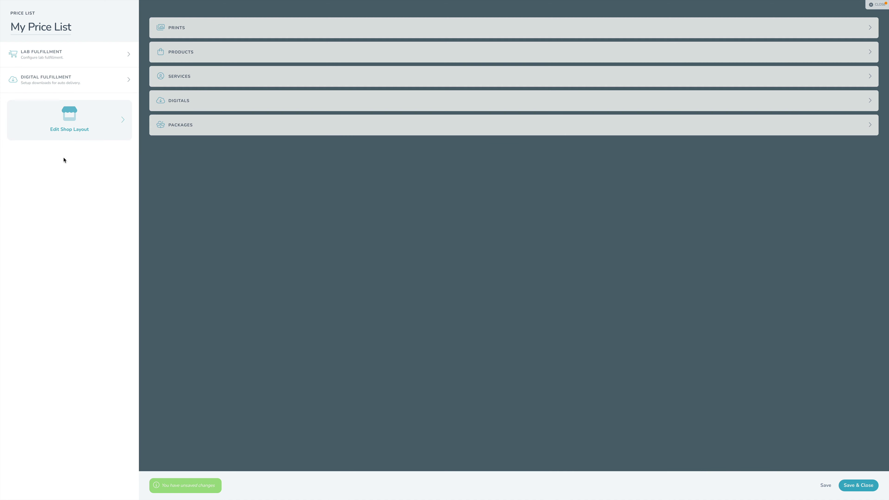
pyautogui.click(65, 142)
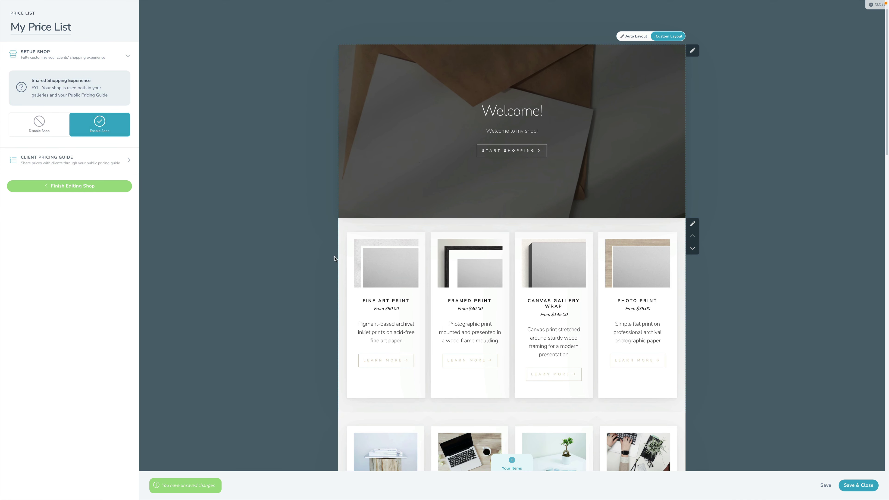
pyautogui.click(511, 467)
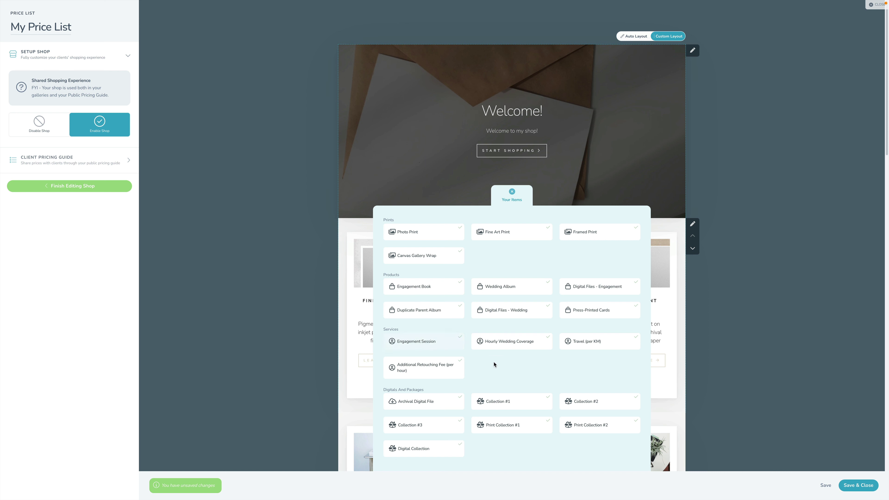
pyautogui.click(512, 191)
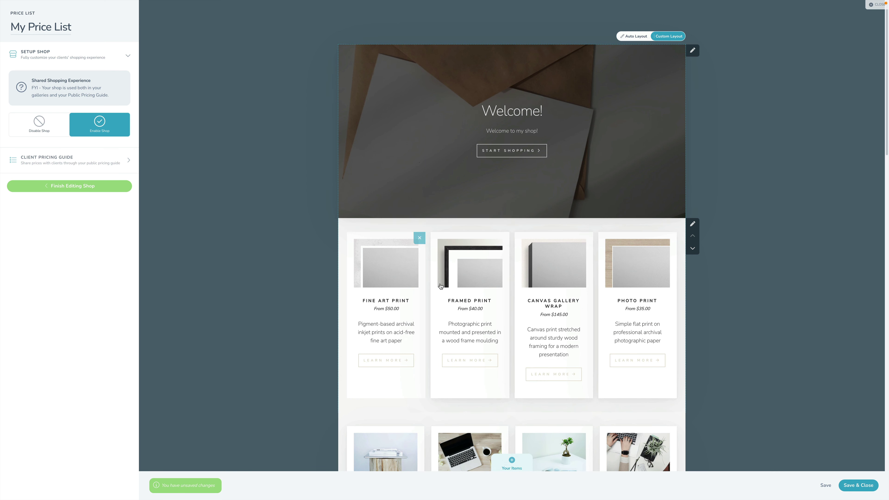
# - Remove Canvas Gallery Wrap and Photo Print from the prints section, and check them in the list of available items
pyautogui.scroll(-2, 556, 298)
pyautogui.click(587, 177)
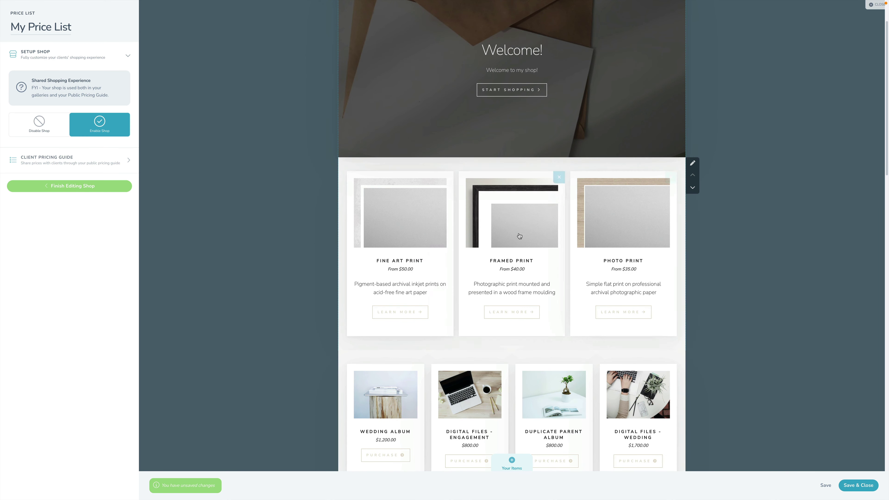
pyautogui.click(671, 176)
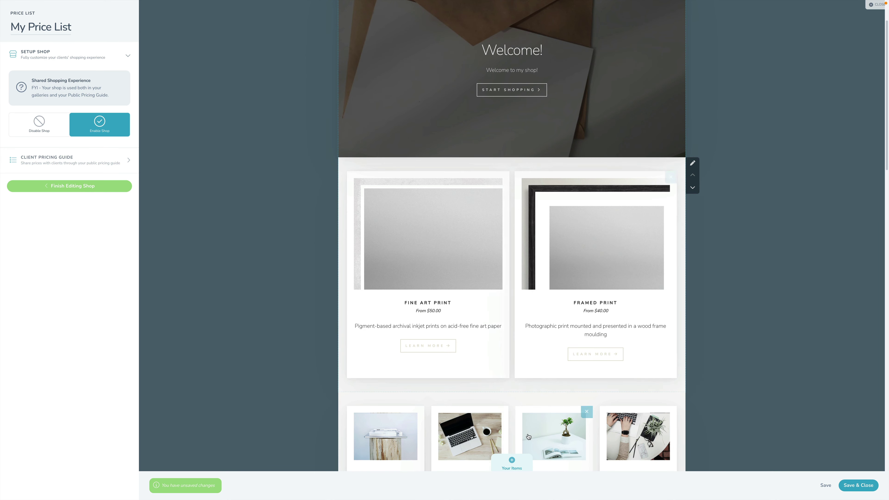
pyautogui.click(512, 461)
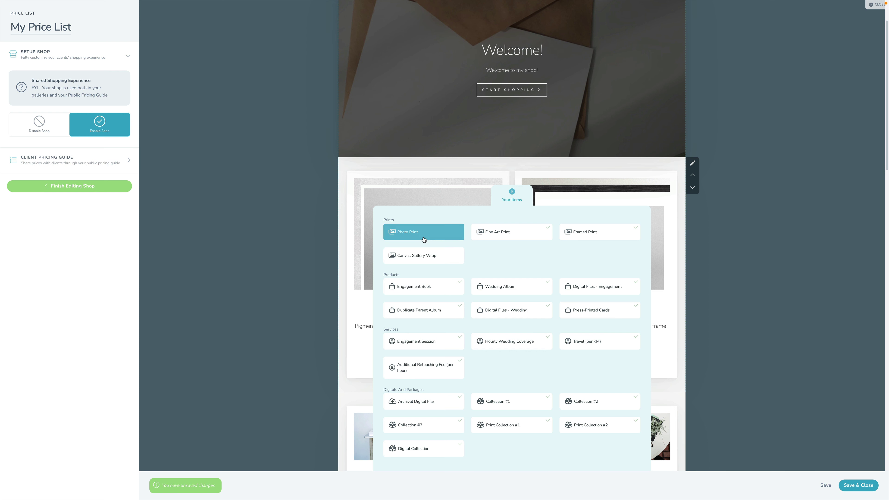
pyautogui.click(512, 191)
# - Rearrange the products so Duplicate Parent Album and Engagement Book form their own two-item section above the remaining products
pyautogui.scroll(-3, 508, 310)
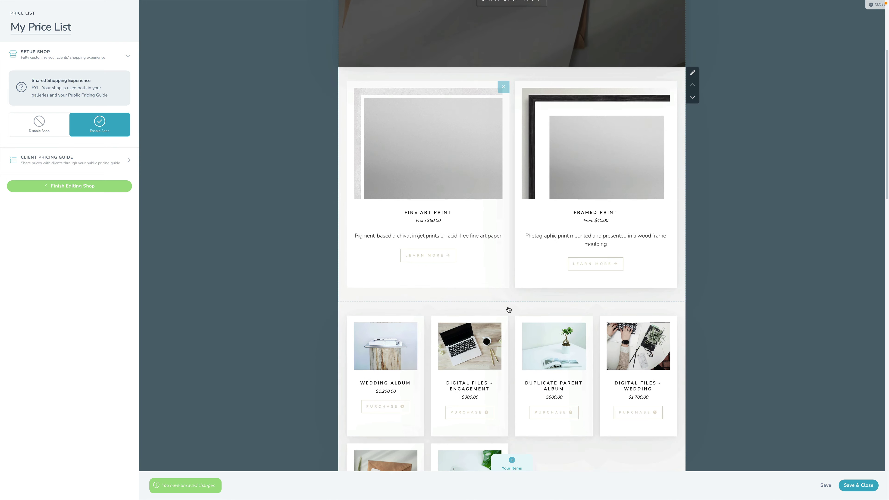
pyautogui.scroll(-2, 487, 366)
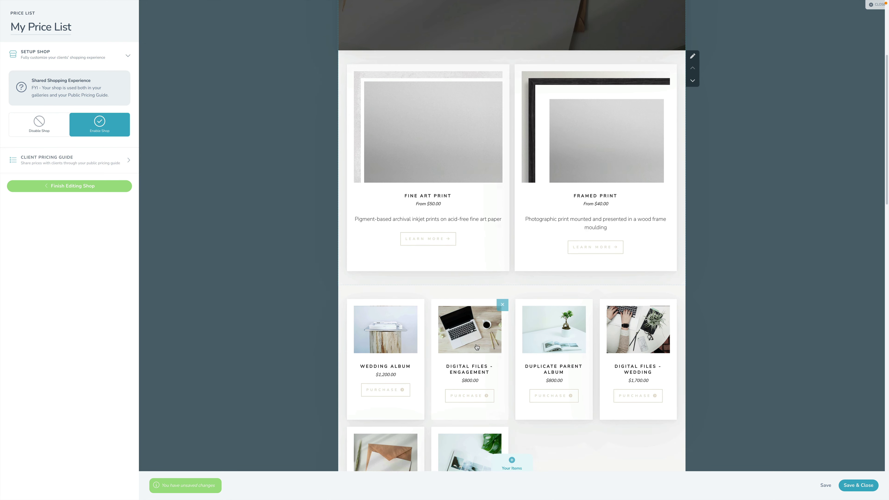
pyautogui.moveTo(394, 300); pyautogui.dragTo(516, 224)
pyautogui.moveTo(392, 430); pyautogui.dragTo(611, 295)
# - Move Hourly Wedding Coverage out of the services row into its own full-width section directly above it
pyautogui.scroll(-5, 460, 333)
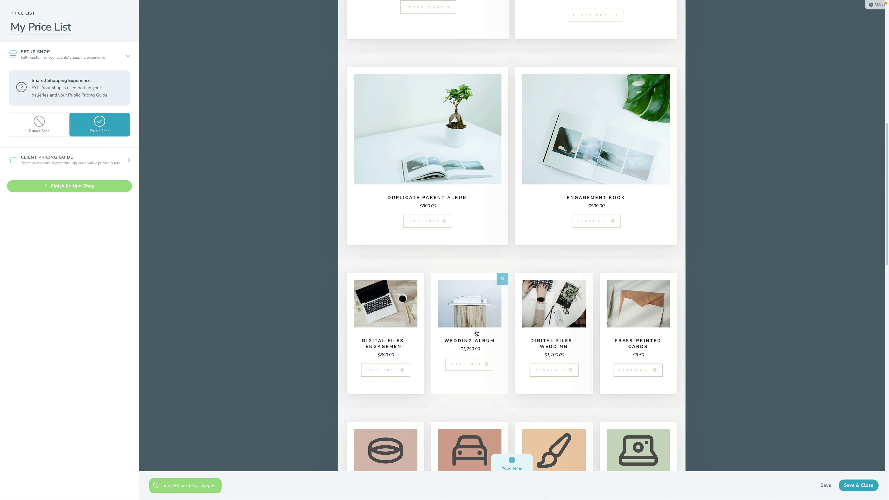
pyautogui.scroll(-5, 476, 333)
pyautogui.moveTo(392, 273); pyautogui.dragTo(492, 227)
# - Set the Hourly Wedding Coverage section to the Dark theme, turn on its item summary, and finish editing the section
pyautogui.moveTo(530, 264)
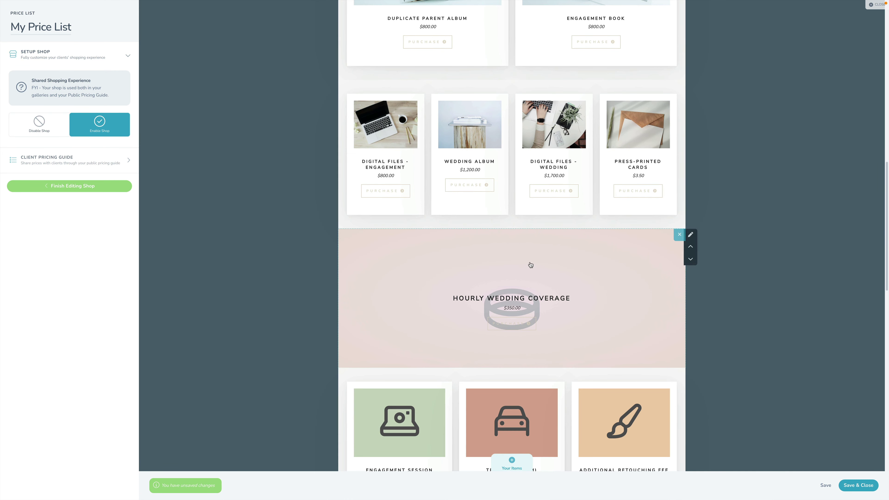
pyautogui.click(693, 235)
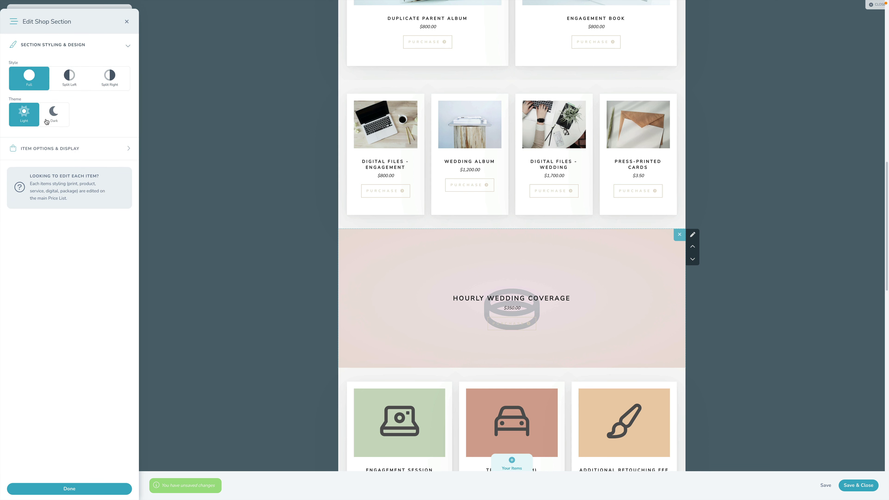
pyautogui.click(46, 122)
pyautogui.click(55, 146)
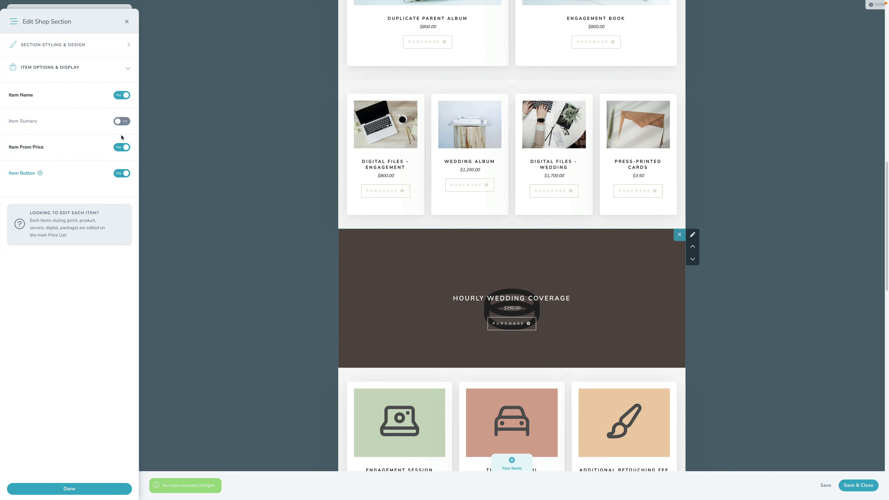
pyautogui.click(123, 122)
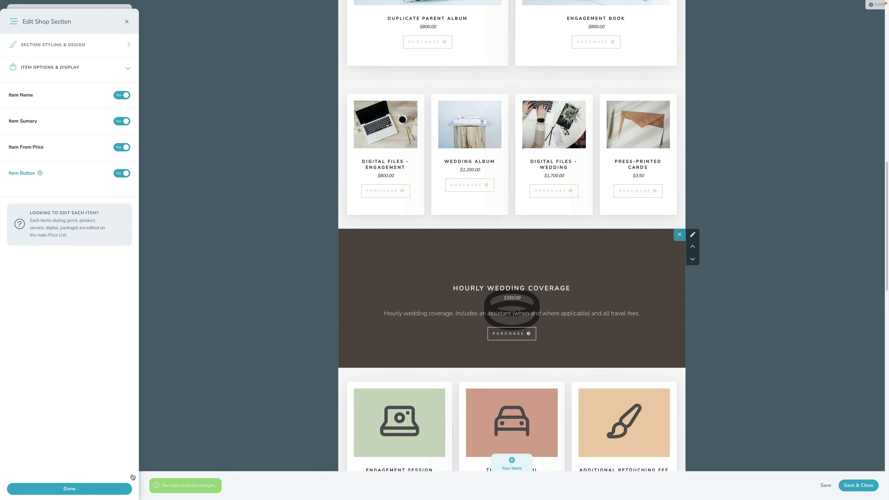
pyautogui.click(130, 486)
# - Move Wedding Album ahead of Digital Files - Engagement in the four-item product row
pyautogui.scroll(-3, 430, 361)
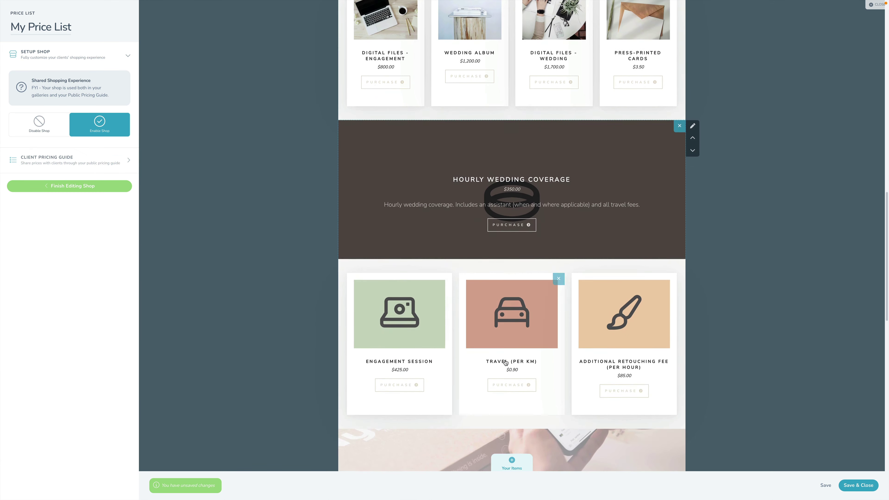
pyautogui.scroll(5, 505, 362)
pyautogui.moveTo(397, 215); pyautogui.dragTo(504, 214)
# - Add Wedding Album again as its own section and move it up to directly below the Duplicate Parent Album and Engagement Book section
pyautogui.click(528, 469)
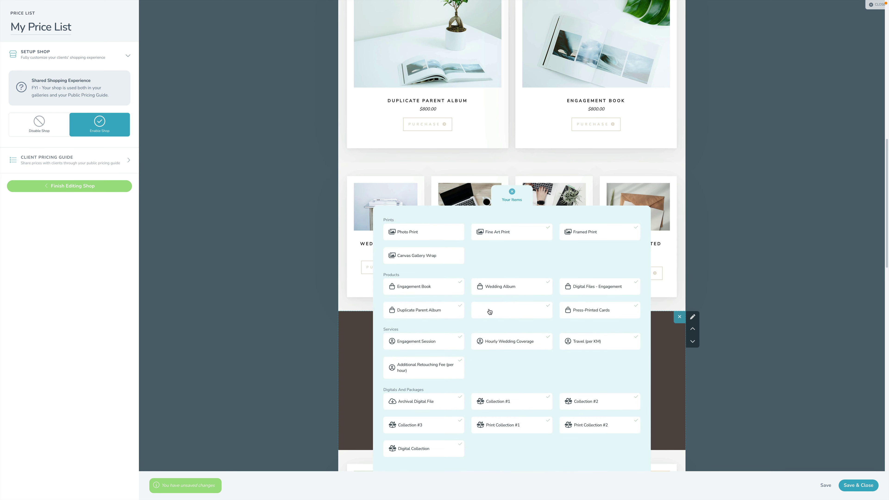
pyautogui.click(504, 286)
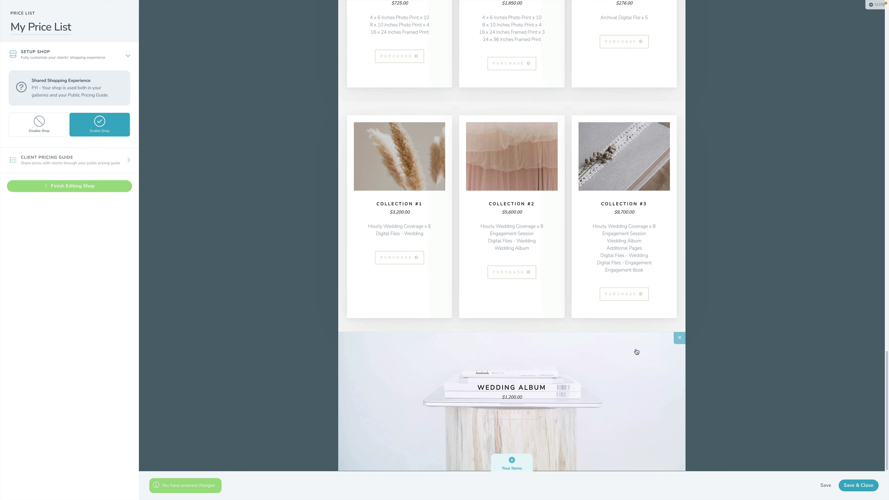
pyautogui.click(692, 350)
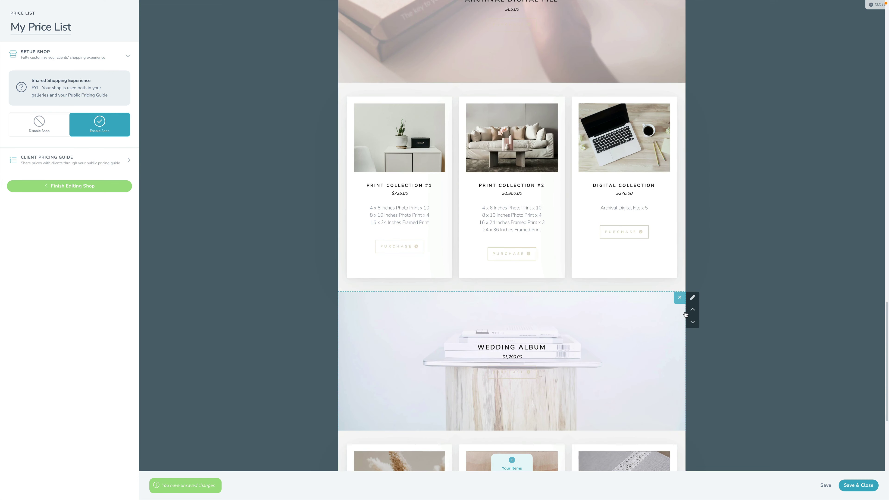
pyautogui.click(693, 309)
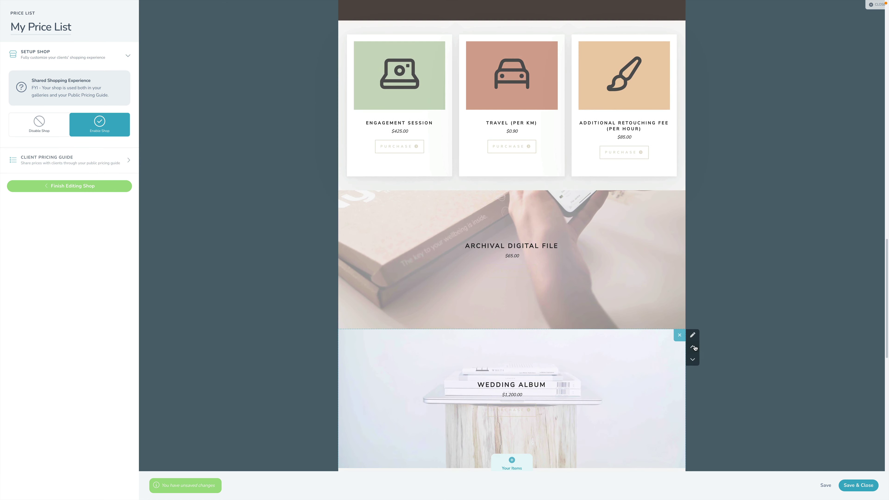
pyautogui.click(691, 348)
pyautogui.click(692, 208)
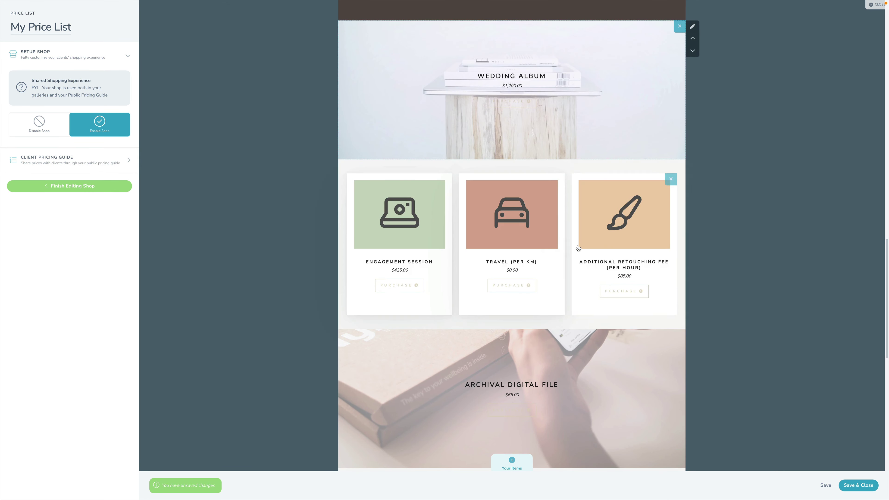
pyautogui.click(692, 275)
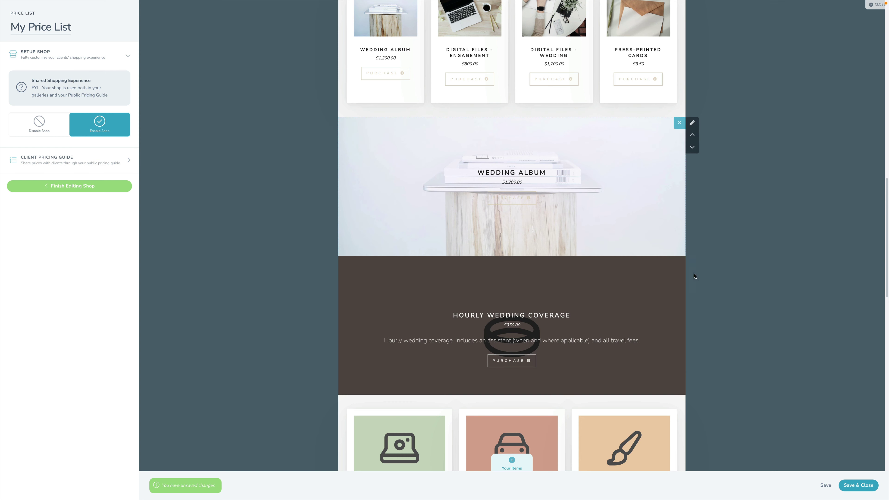
pyautogui.click(692, 135)
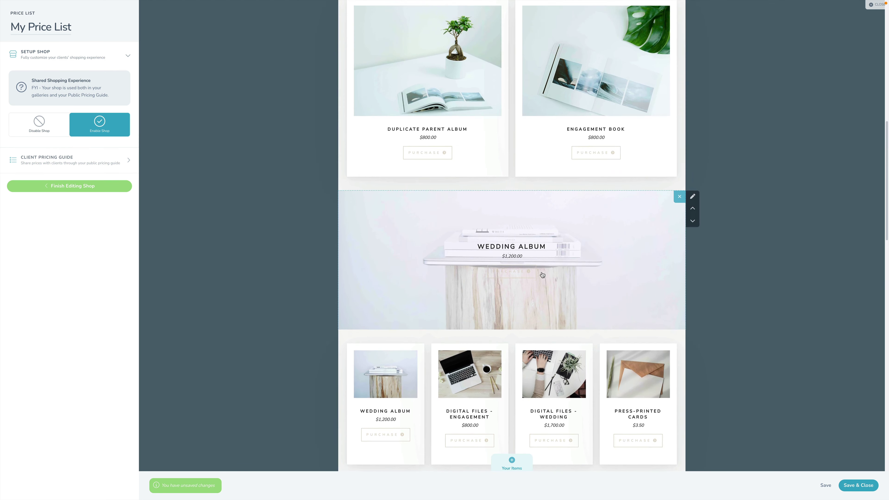
# - Change the standalone Wedding Album section's style to Split Left
pyautogui.click(692, 200)
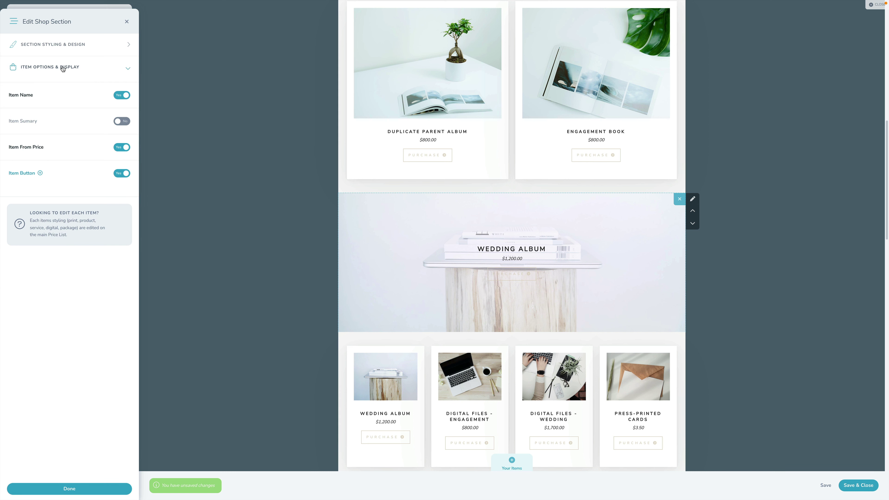
pyautogui.click(63, 69)
pyautogui.click(54, 48)
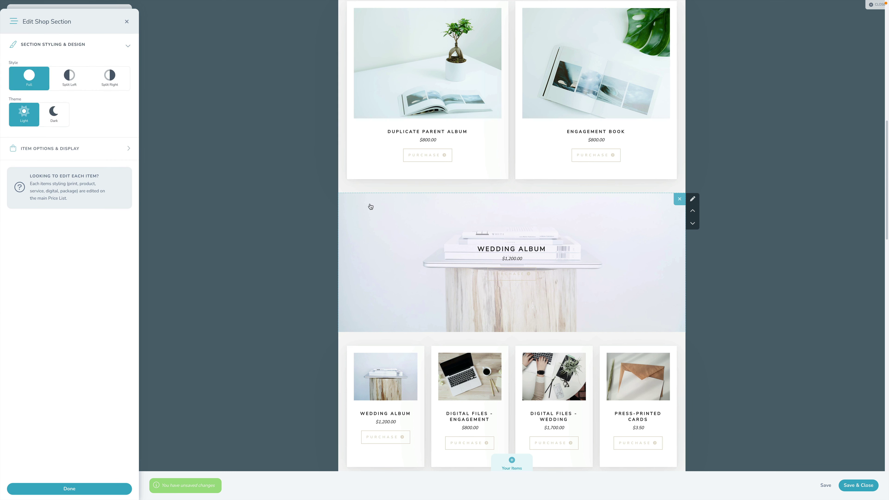
pyautogui.click(64, 85)
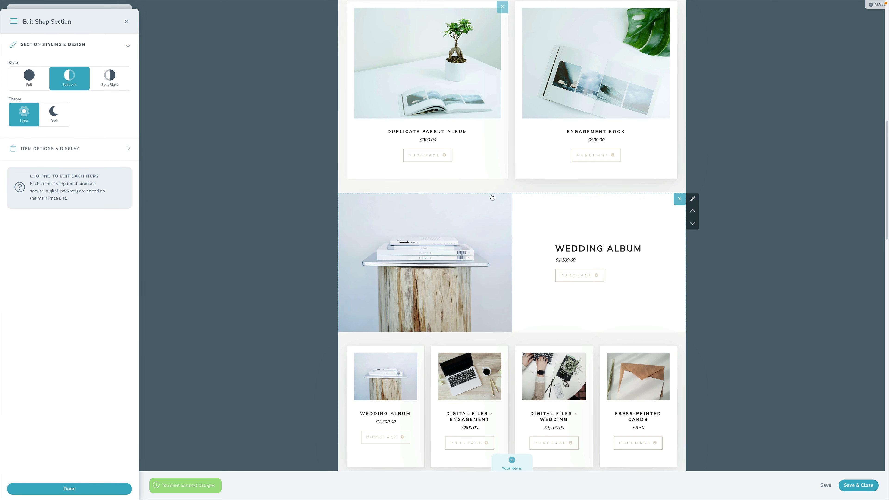
# - Turn on the heading and description of the four-item product section and move Digital Files - Engagement after Digital Files - Wedding
pyautogui.click(522, 372)
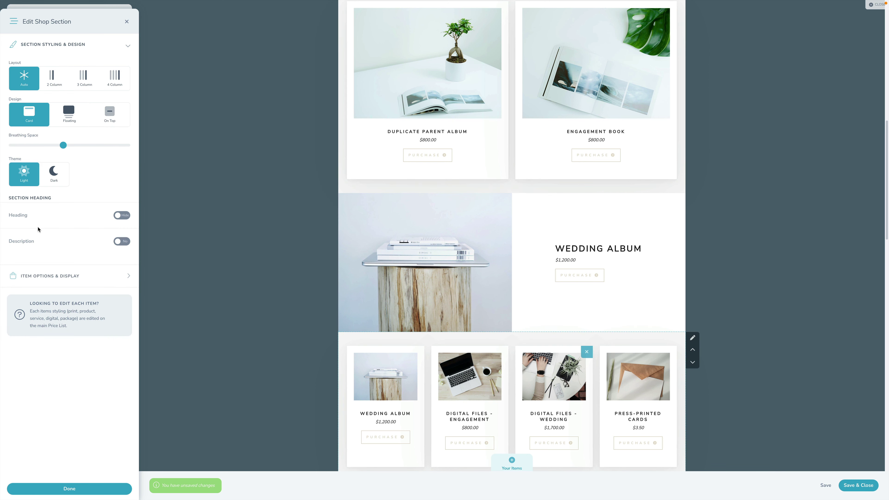
pyautogui.click(122, 215)
pyautogui.click(122, 242)
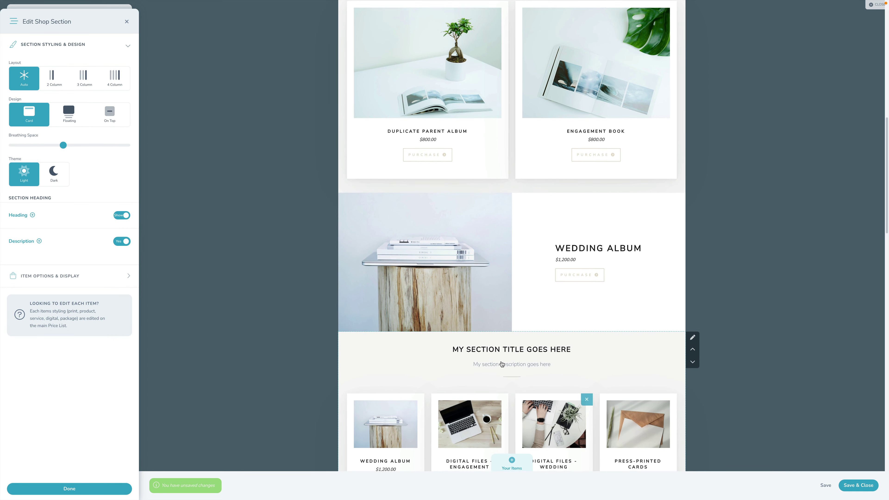
pyautogui.scroll(-2, 464, 340)
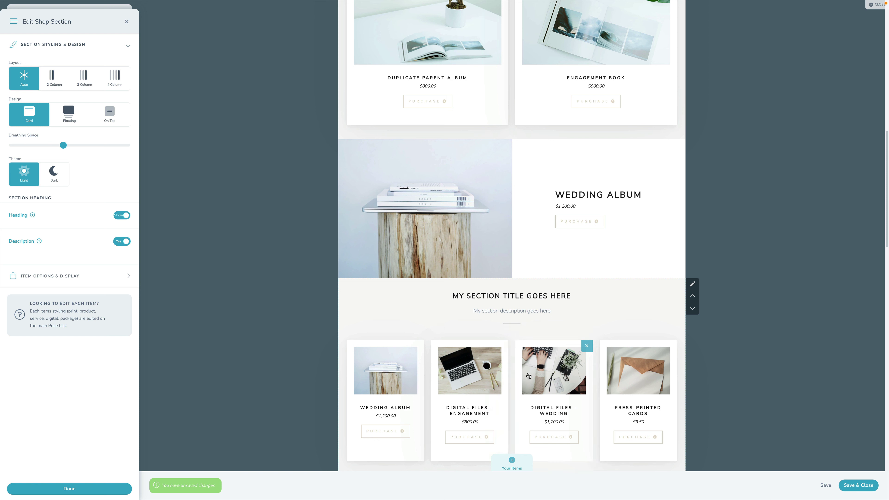
pyautogui.moveTo(474, 383); pyautogui.dragTo(550, 389)
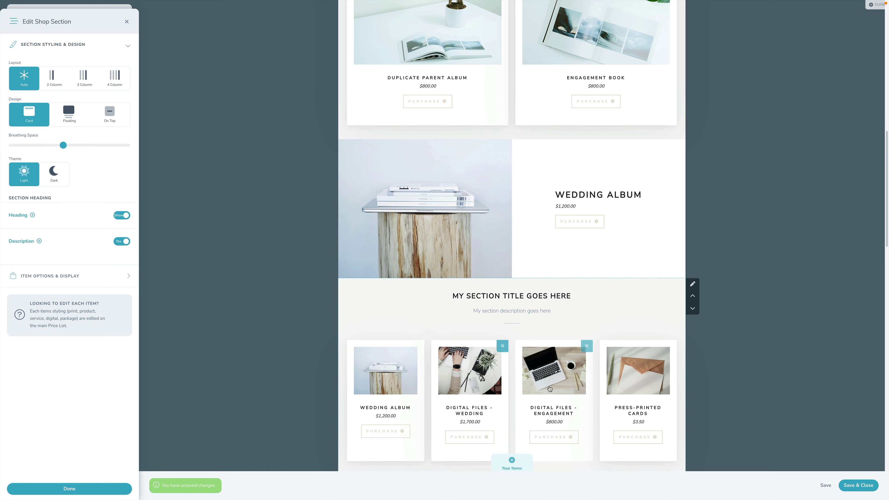
# - Switch the shop from Custom Layout to Auto Layout, accept overriding the current layout, and look through the sections
pyautogui.scroll(-3, 549, 389)
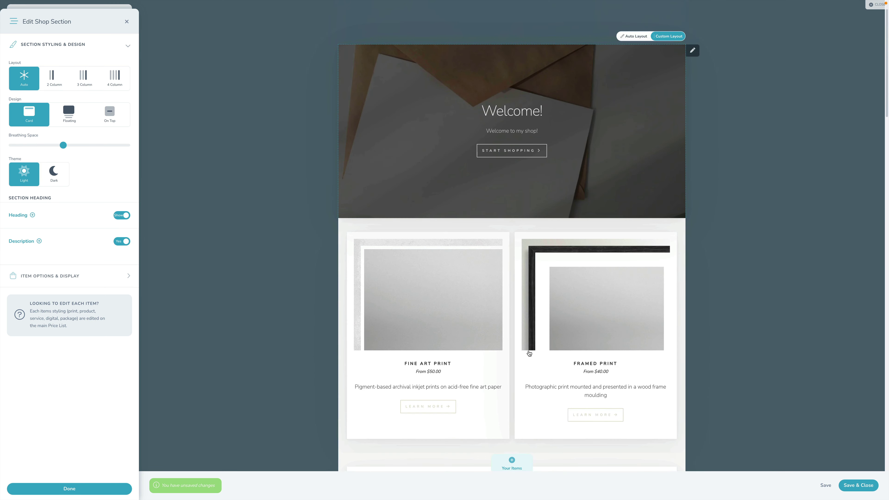
pyautogui.scroll(-3, 520, 328)
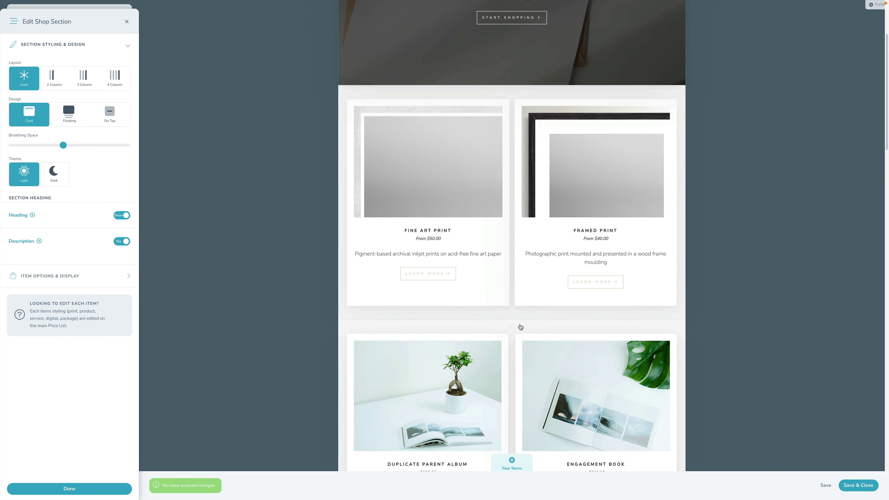
pyautogui.scroll(3, 520, 327)
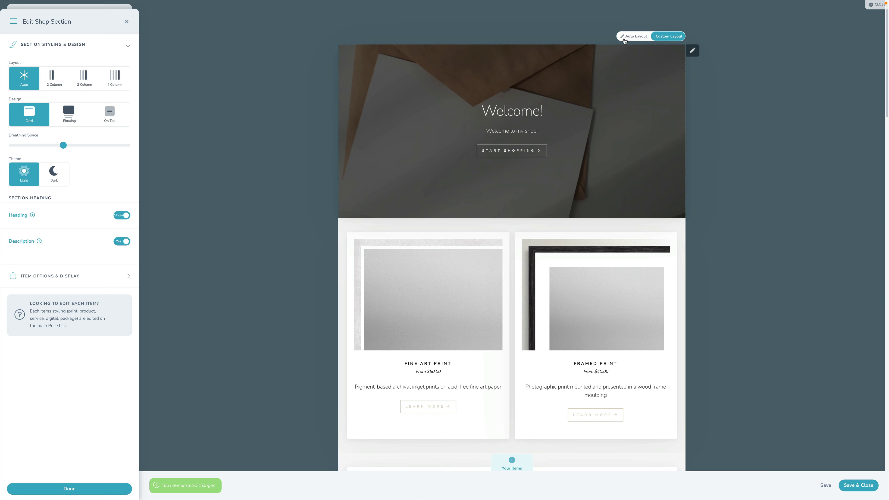
pyautogui.click(634, 37)
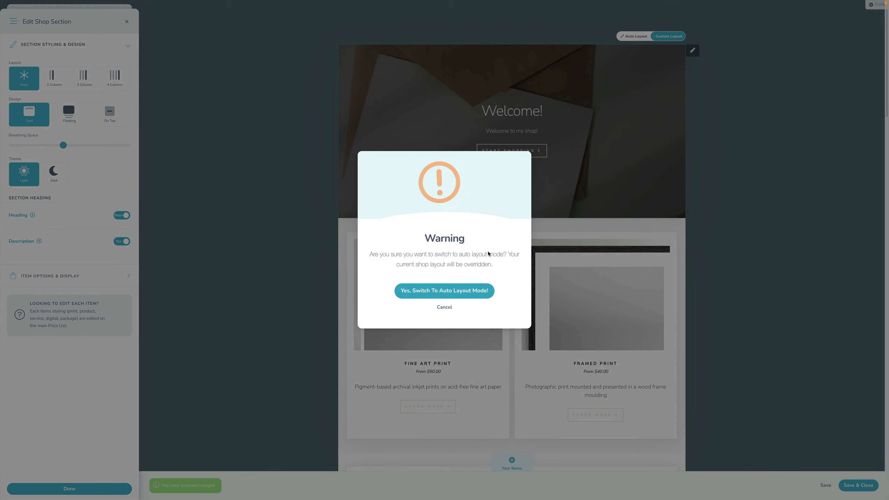
pyautogui.click(453, 292)
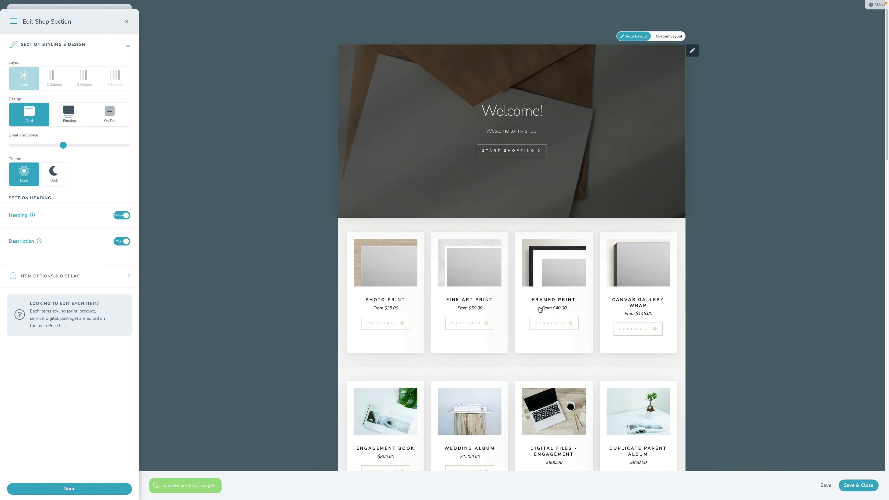
pyautogui.scroll(-15, 540, 309)
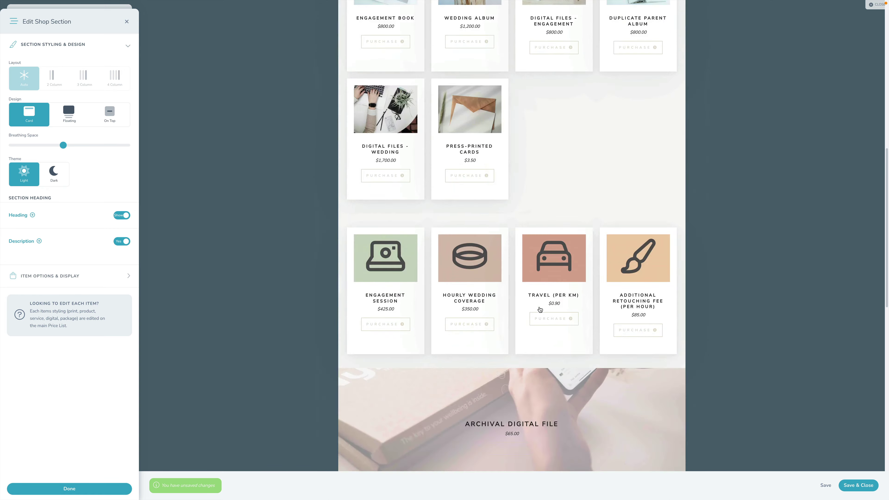
pyautogui.scroll(15, 541, 309)
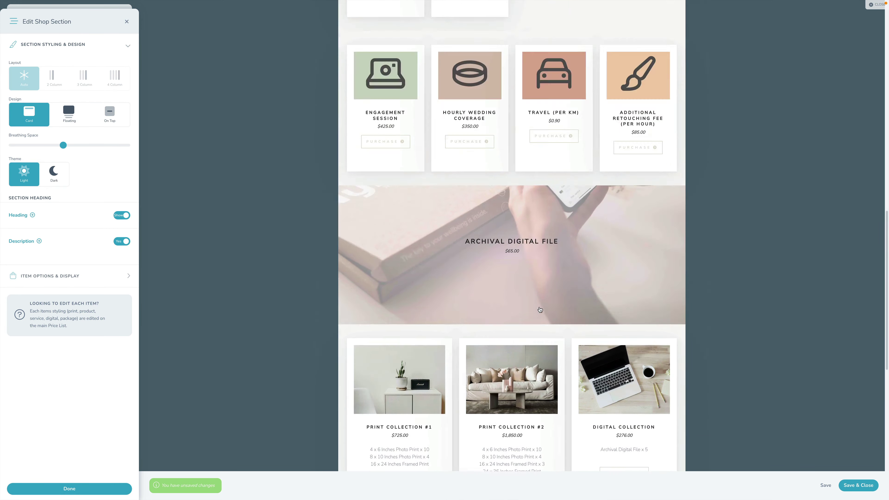
# - Switch the shop to Custom Layout, look through its sections, and return it to Auto Layout
pyautogui.click(665, 36)
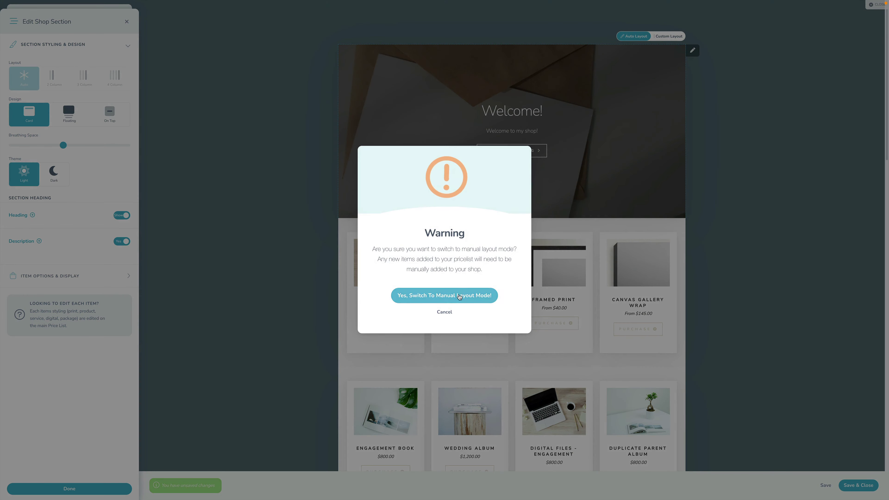
pyautogui.click(445, 293)
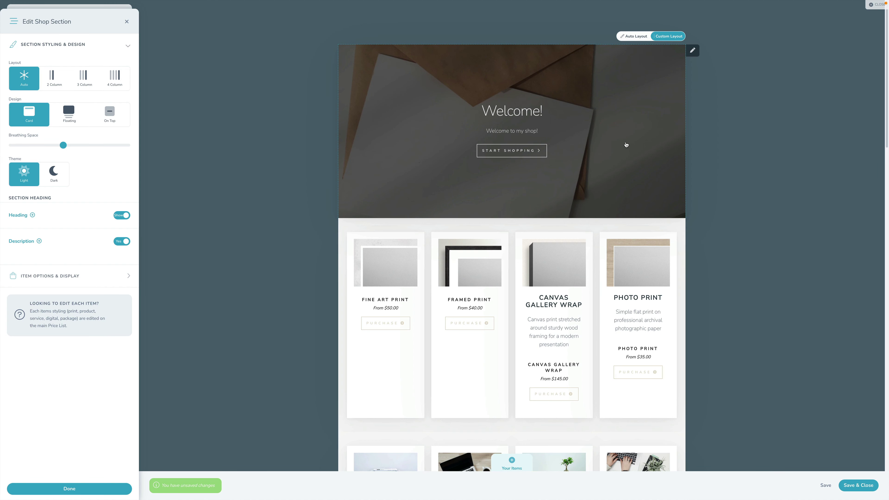
pyautogui.scroll(-12, 626, 145)
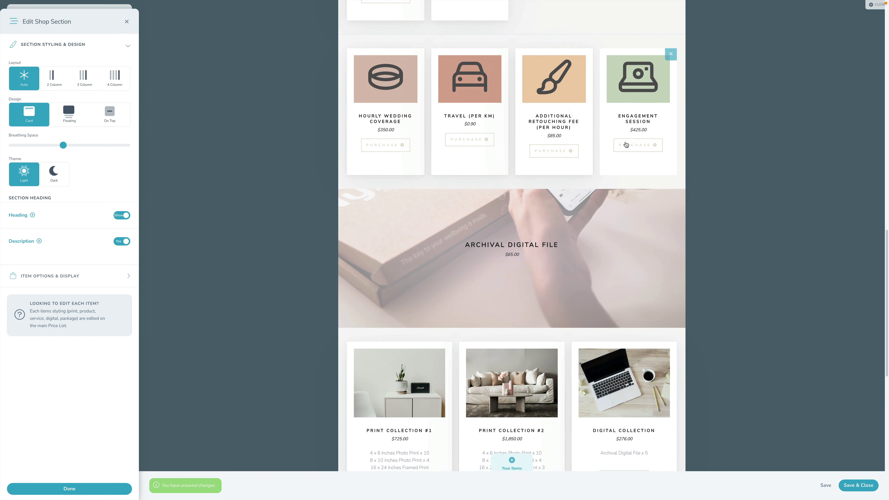
pyautogui.scroll(-6, 626, 145)
pyautogui.scroll(-1, 626, 145)
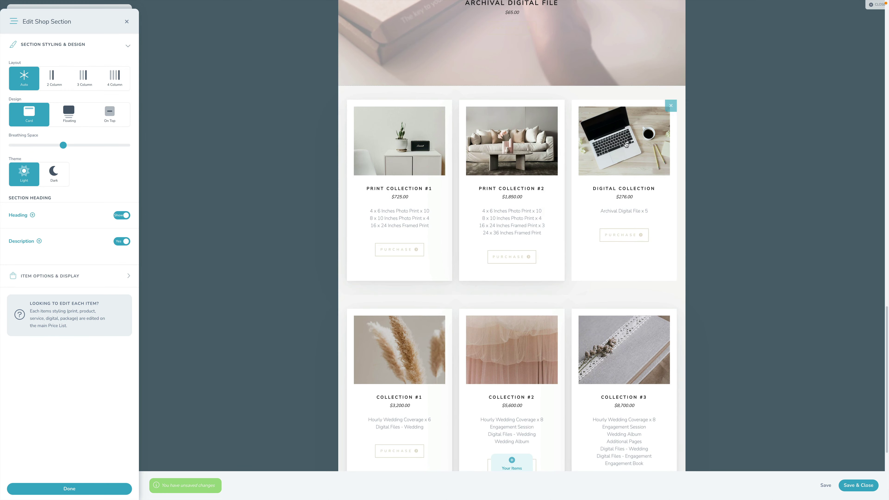
pyautogui.scroll(15, 618, 149)
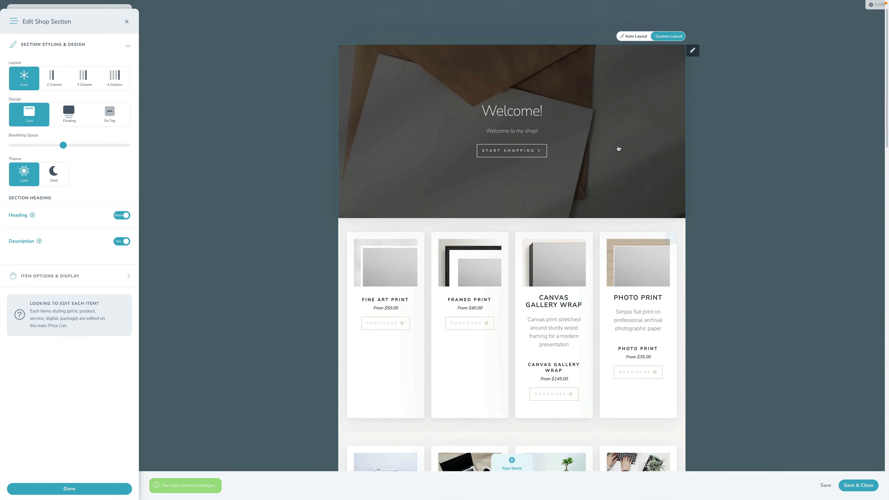
pyautogui.click(638, 37)
pyautogui.click(445, 291)
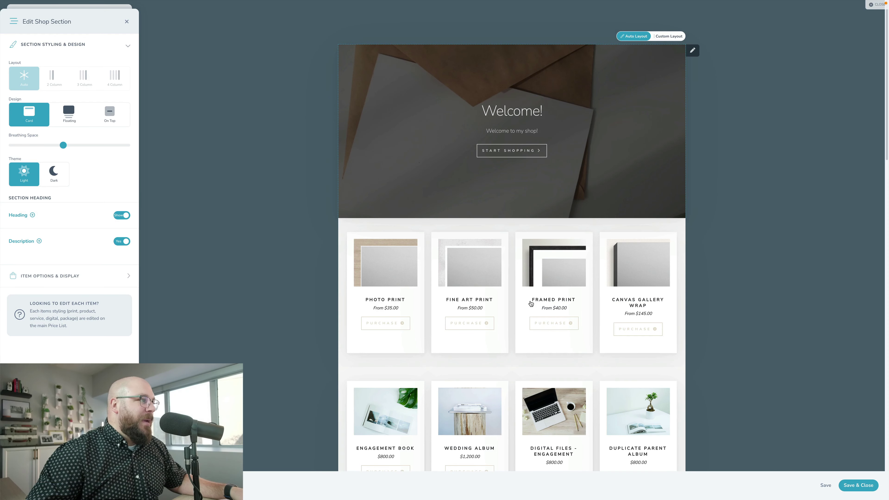